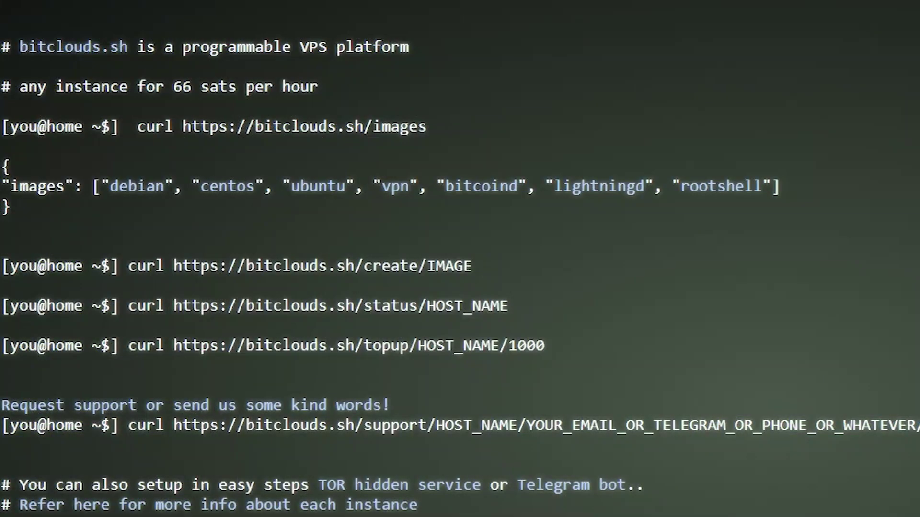
left_click(388, 206)
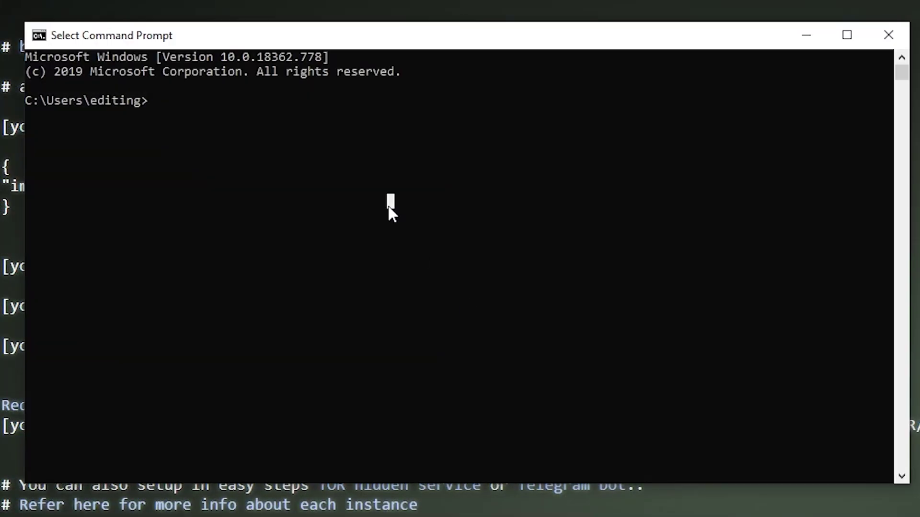
type("curl https://bitc")
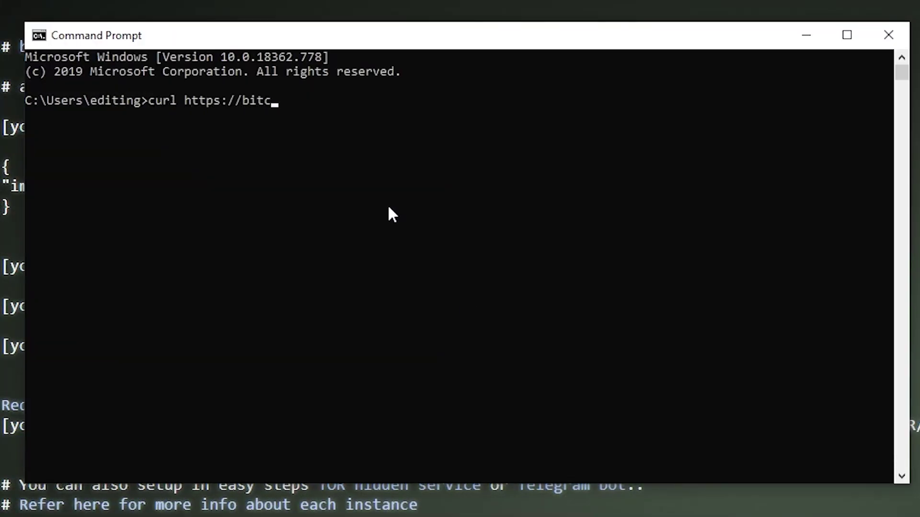
type("louds.sh/create/debian")
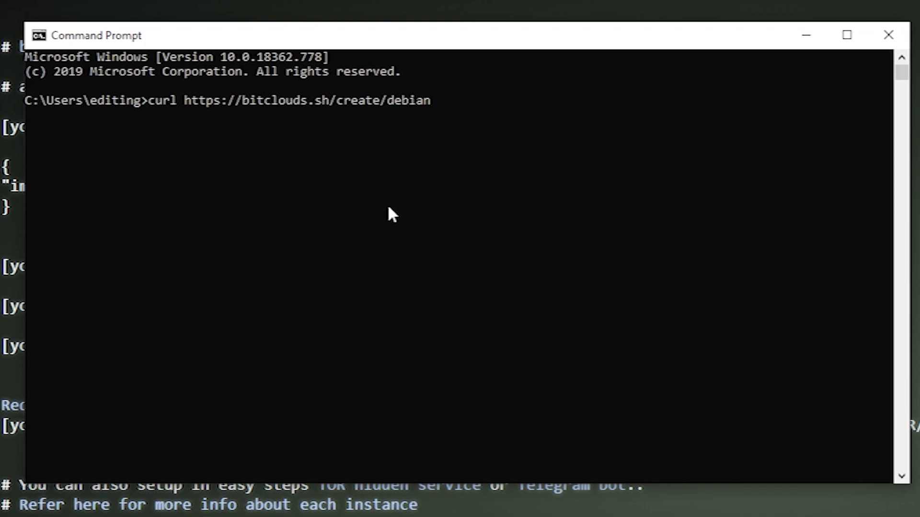
left_click_drag(517, 38, 917, 3)
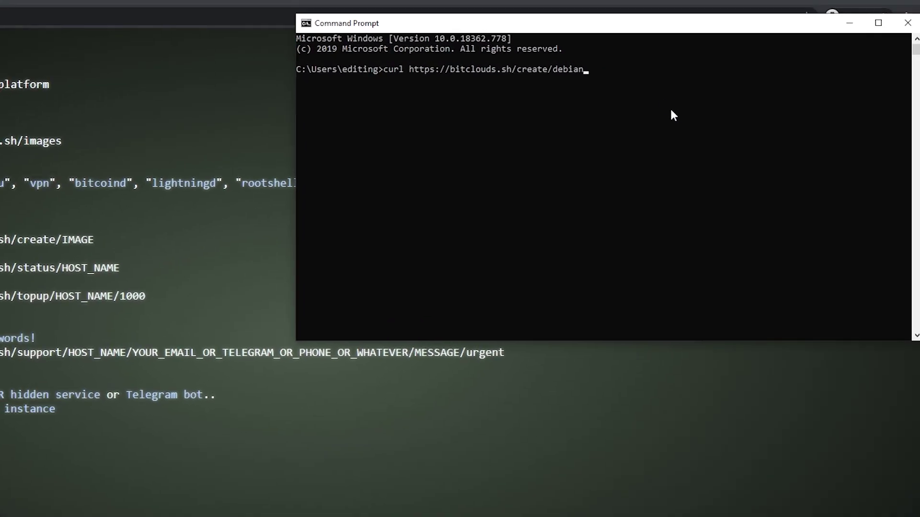
key("Return")
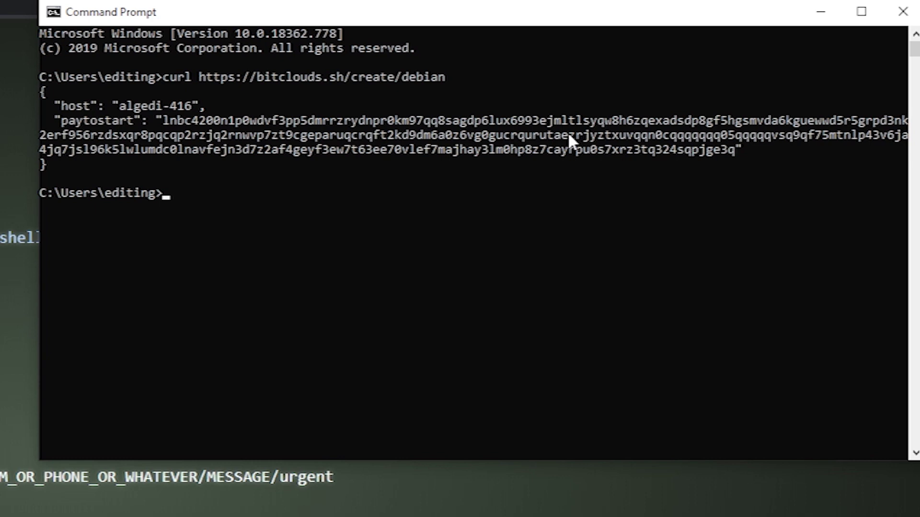
type("curl https://bitc")
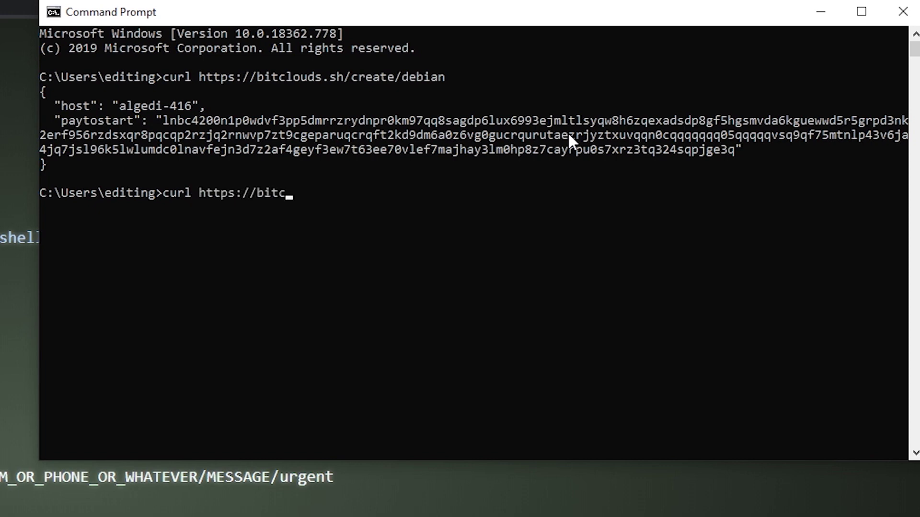
type("louds.sh/status/algedi-")
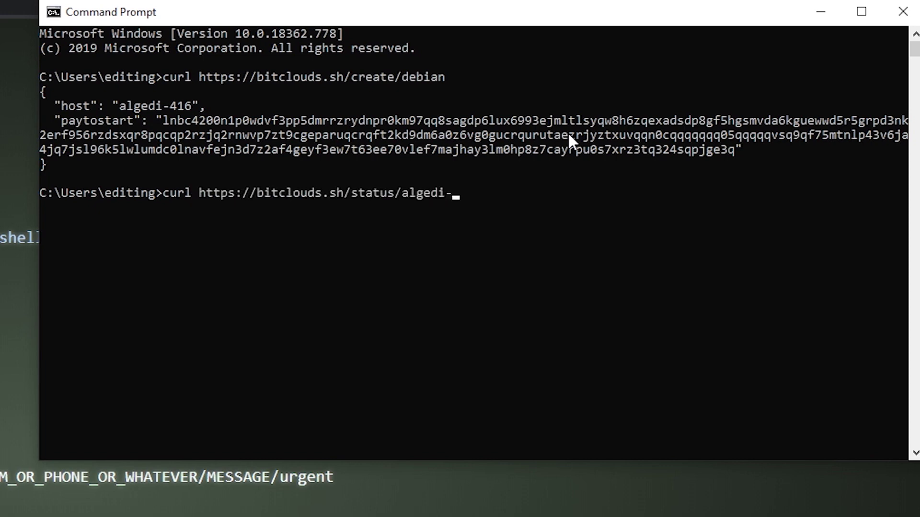
type("416")
key("Return")
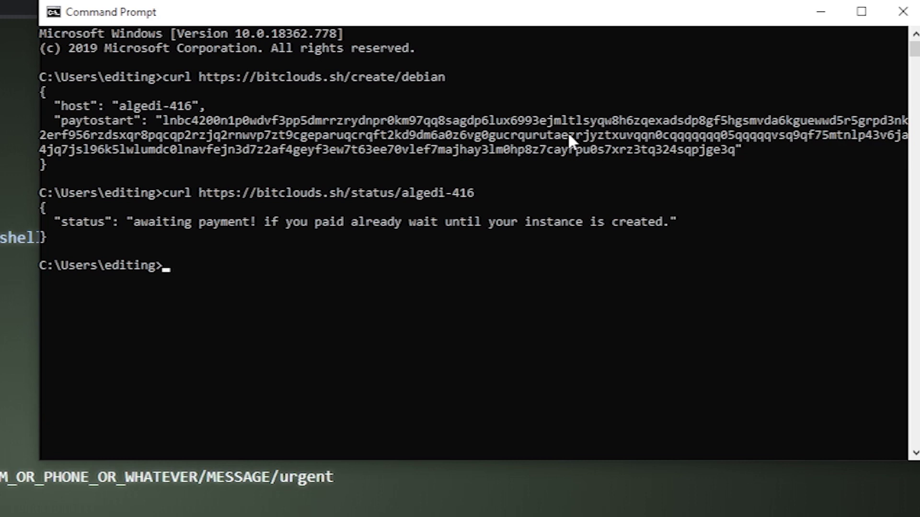
Copy the paytostart invoice and paste it into the-qrcode-generator.com as Free Text
left_click_drag(163, 121, 731, 151)
right_click(731, 149)
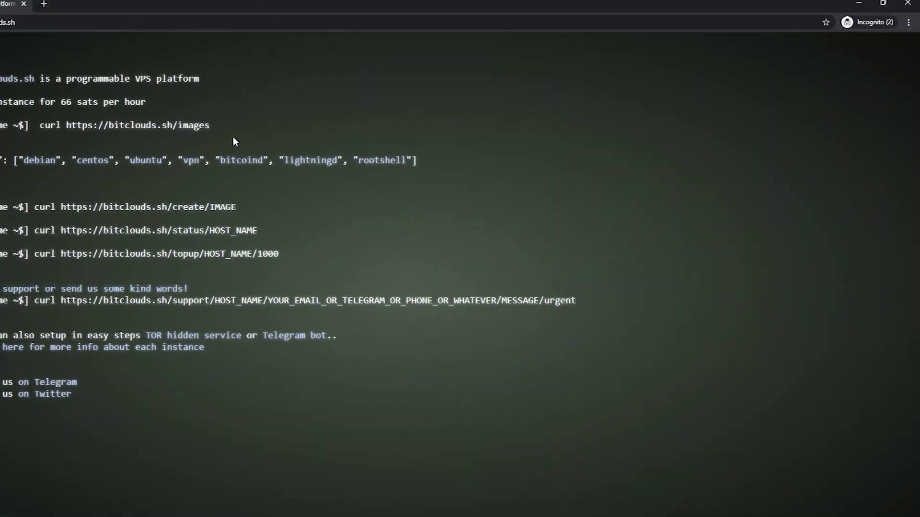
left_click(44, 4)
type("the-qr")
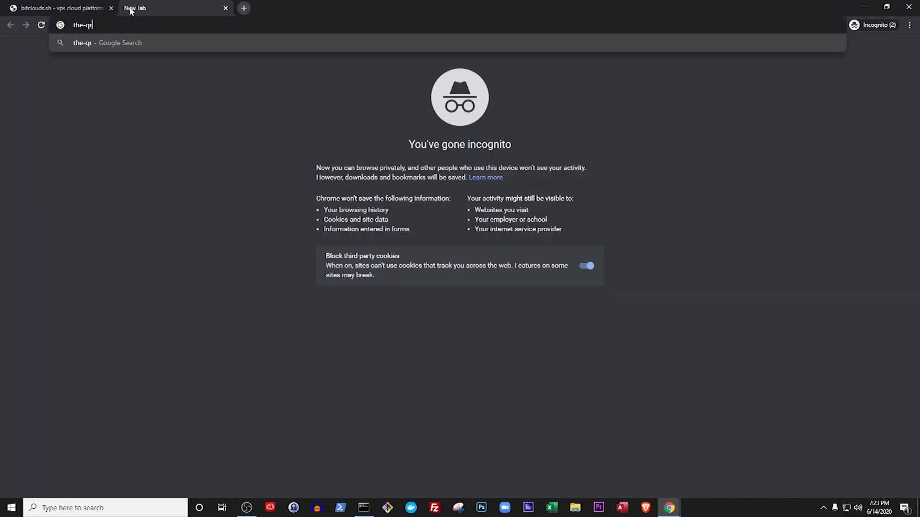
type("code-generator.com")
key("Return")
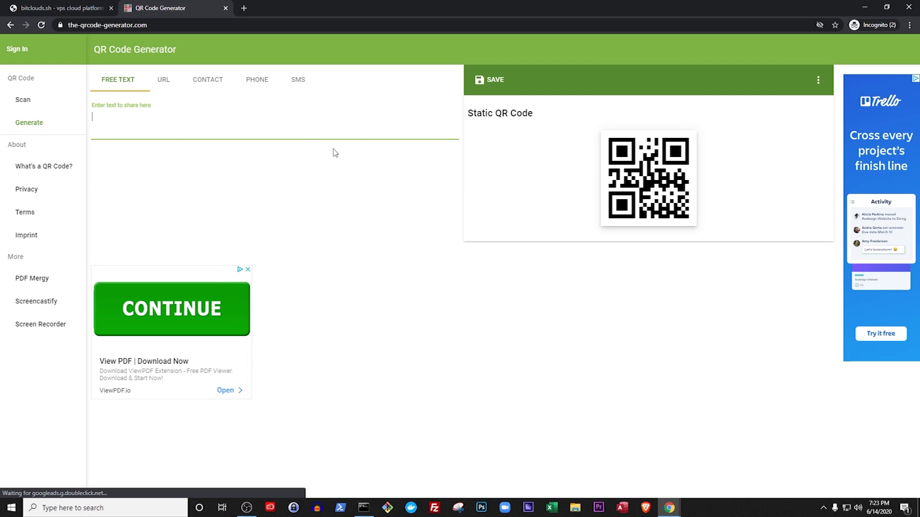
type("lnbc4200n1p0wdvf3pp5dmrrzrydnpr0km97qq8sagdp6lux6993ejmltlsyqw8h6zqexadsdp8gf5hgsmvda6kguewwd5r5grpd3nk2erf956rzdsxqr8pqcqp2rzjq2rnwvp7zt9cgeparuqcrqft2kd9dm6a0z6vg0gucrqurutaezrjyztxuvqqn0cqqqqqqq05qqqqqvsq9qf75mtnlp43v6ja4jq7jsl96k5lwlumdc0lnavfejn3d7z2af4geyf3ew7t63ee70vlef7majhay3lm0hp8z7cayrpu0s7xrz3tq324sqpjge3q")
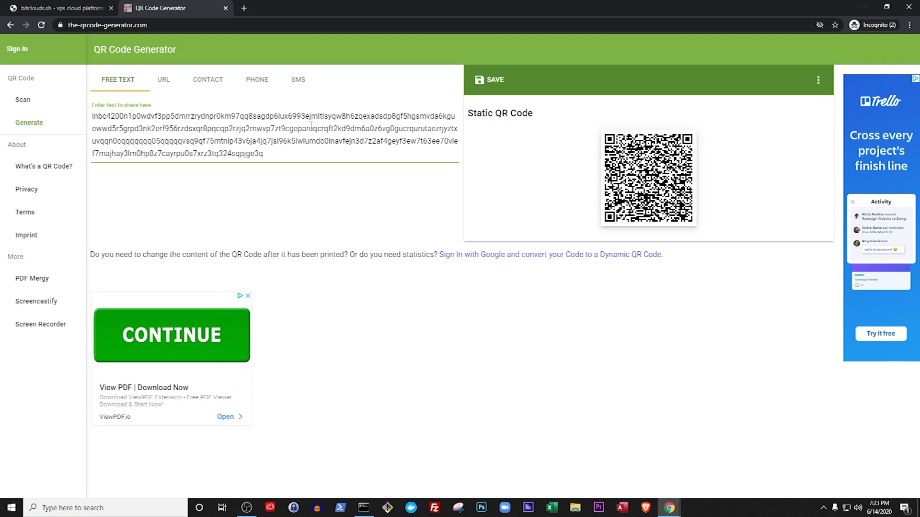
left_click(364, 508)
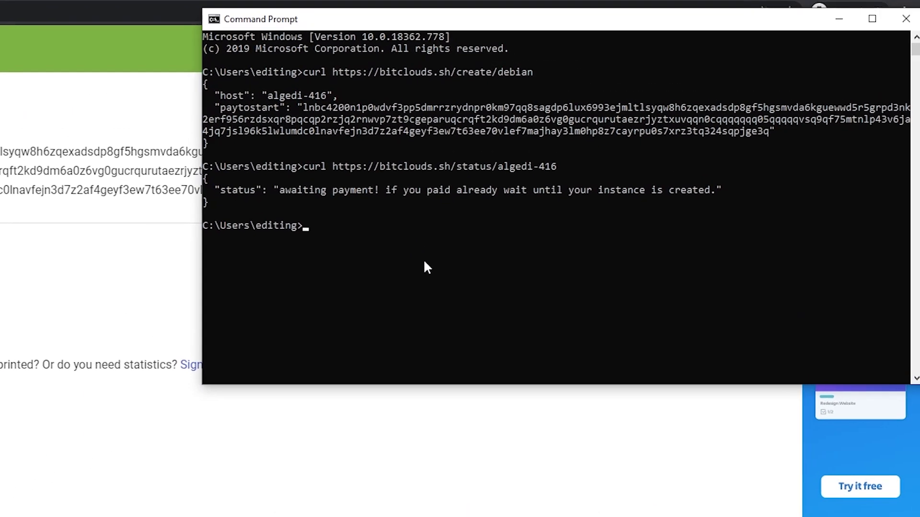
Rerun the algedi-416 status check and select the returned IP 95.217.182.78
type("curl https://bitcfl")
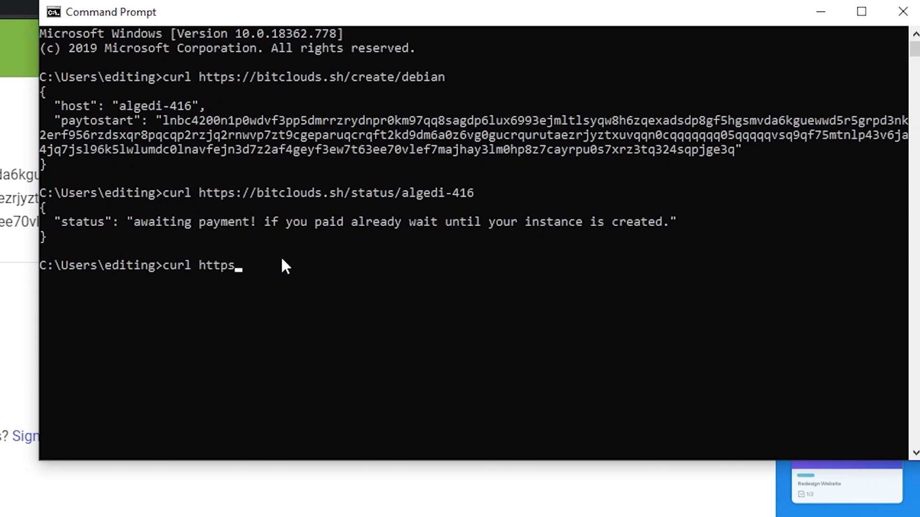
key("BackSpace")
key("BackSpace")
type("louds.sh")
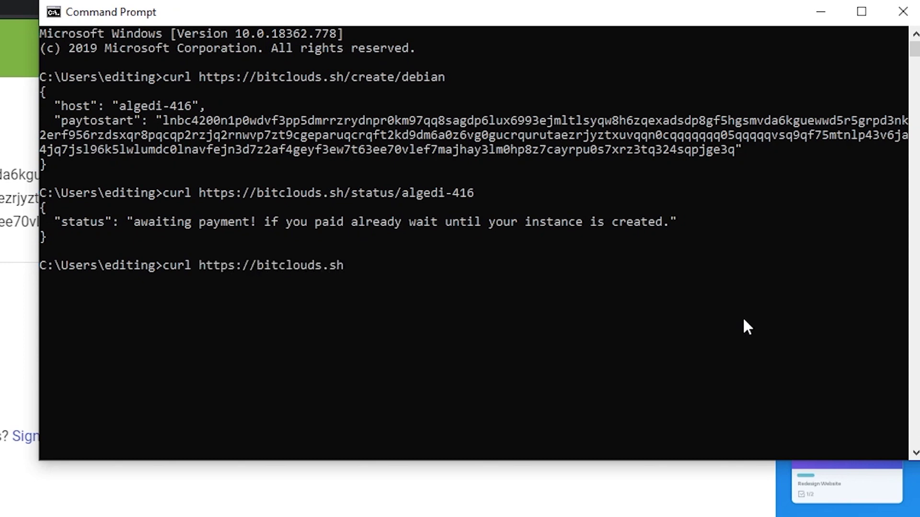
type("/status/algedi-416")
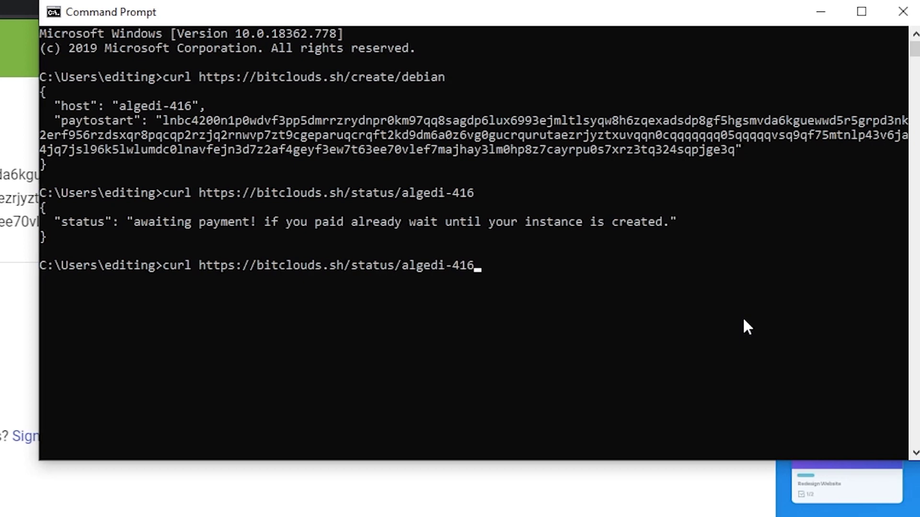
key("Return")
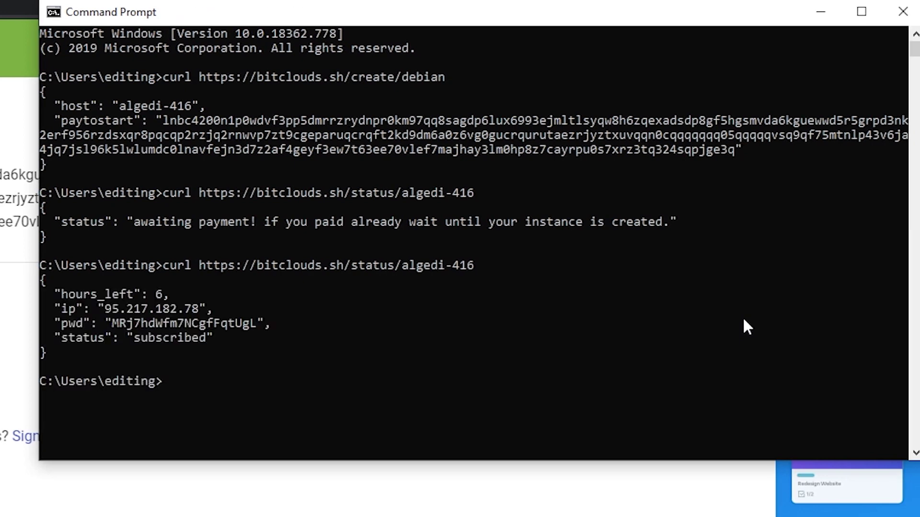
left_click_drag(106, 309, 195, 309)
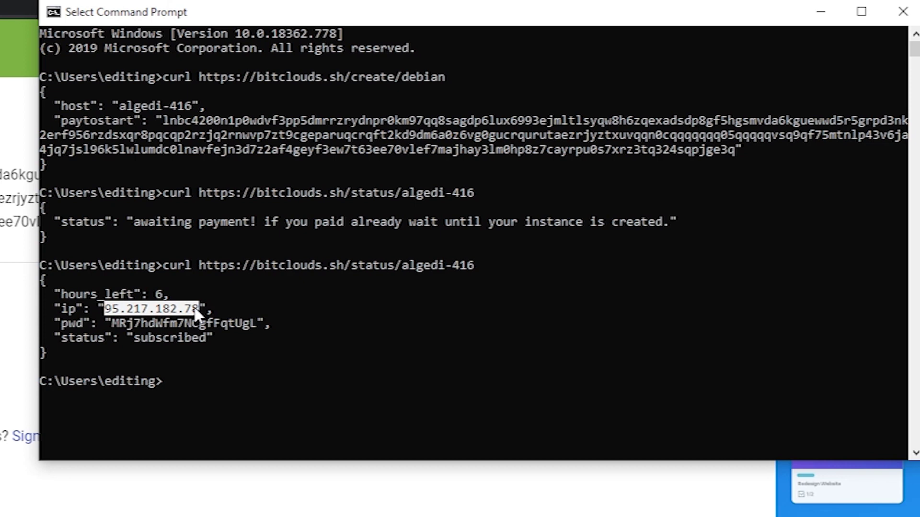
right_click(194, 306)
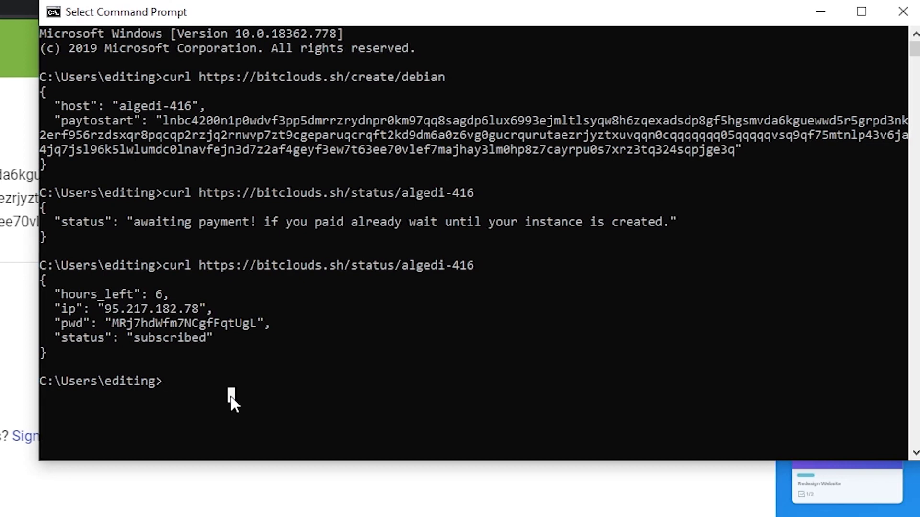
type("ssh")
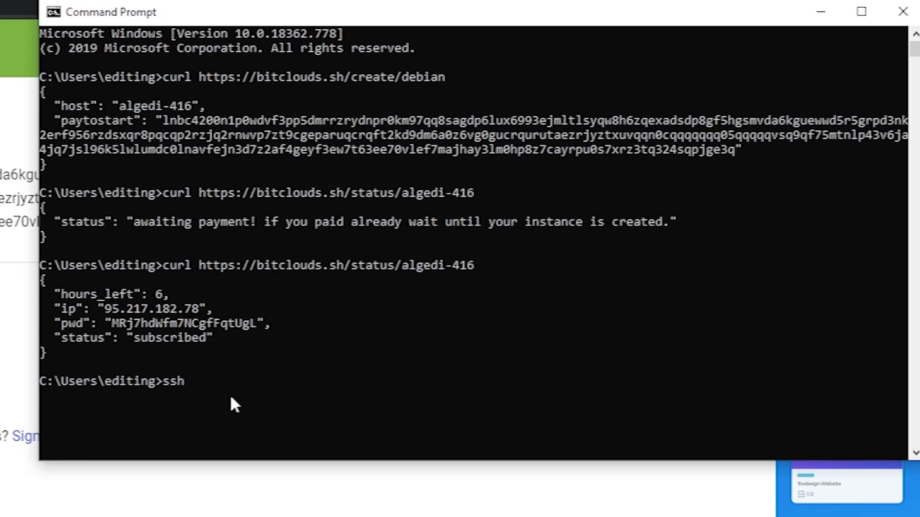
type("root@95.217.182.78")
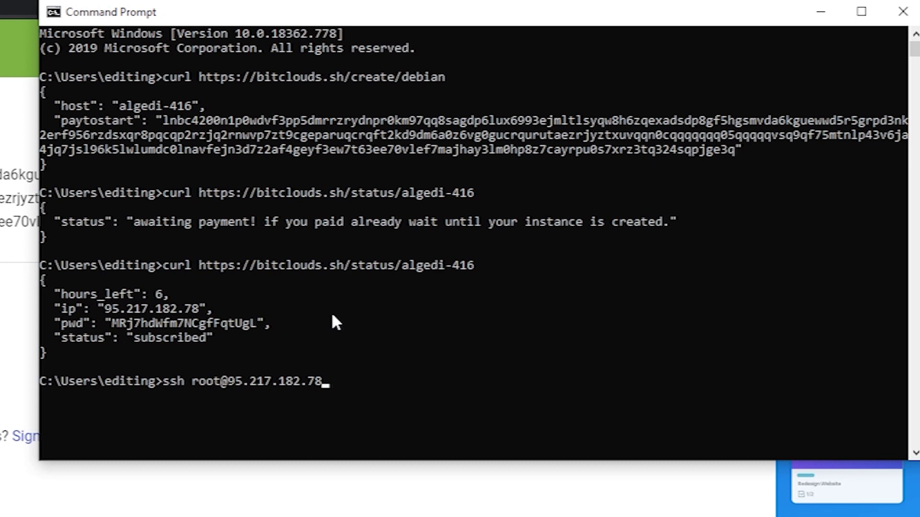
key("Return")
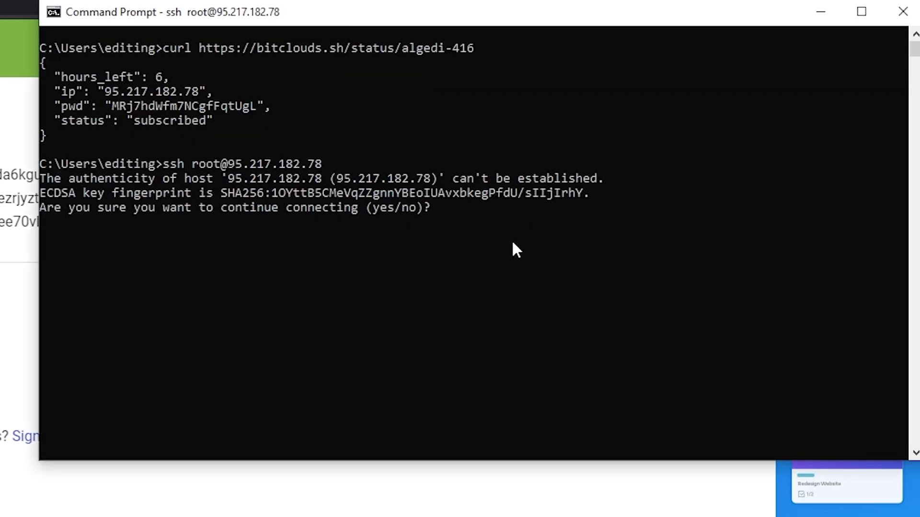
type("yes")
key("Return")
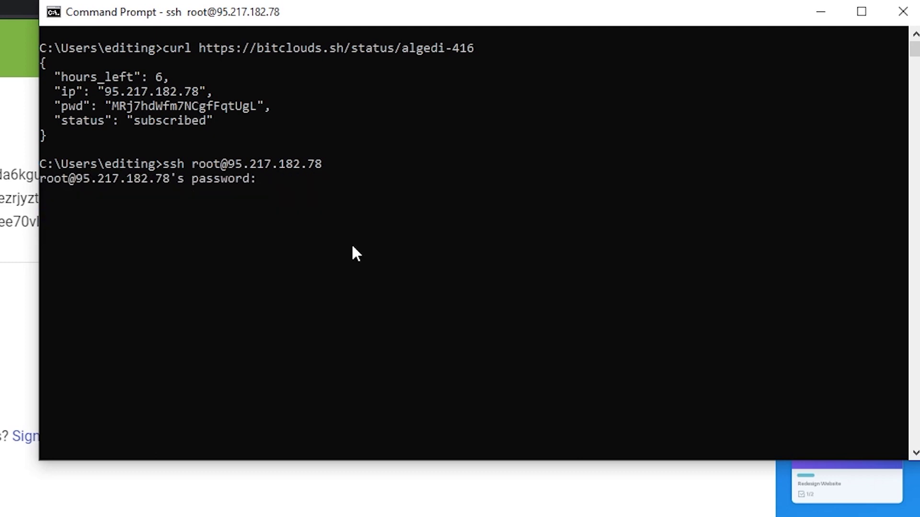
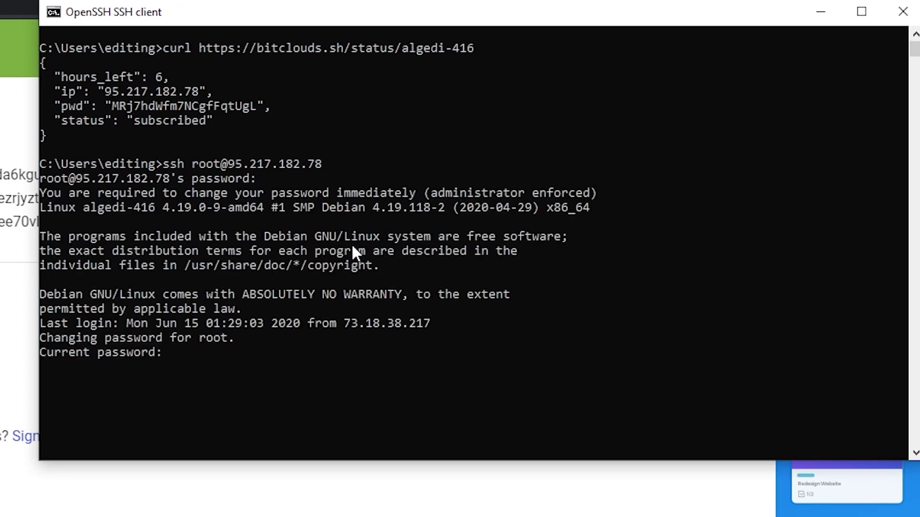
Complete the forced root password change by entering the current password and the new one twice
key("Return")
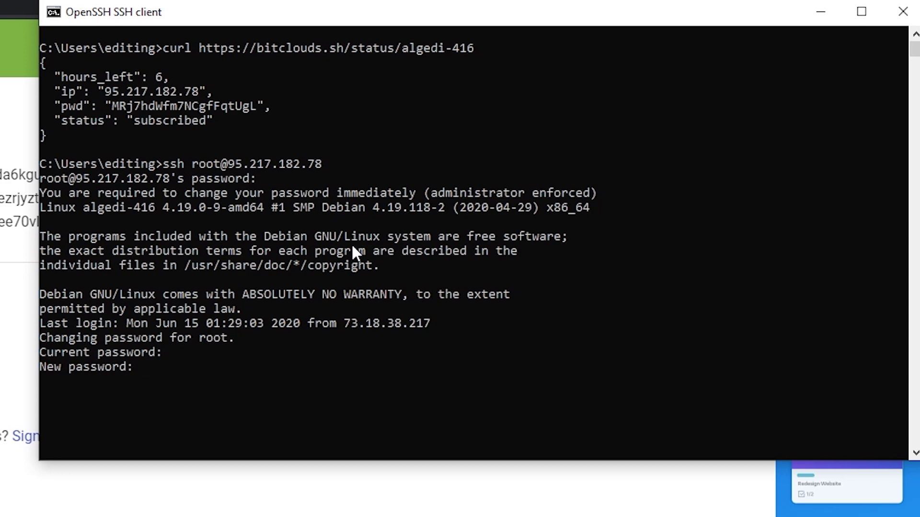
key("Return")
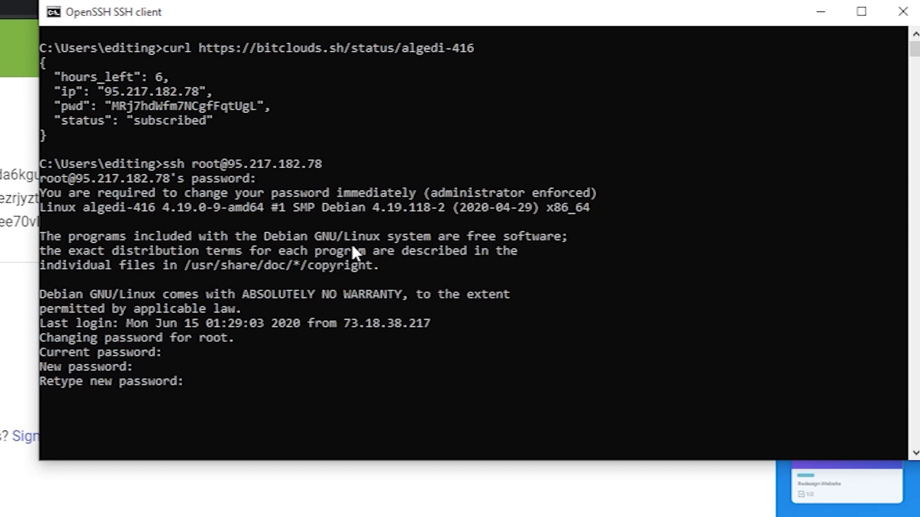
key("Return")
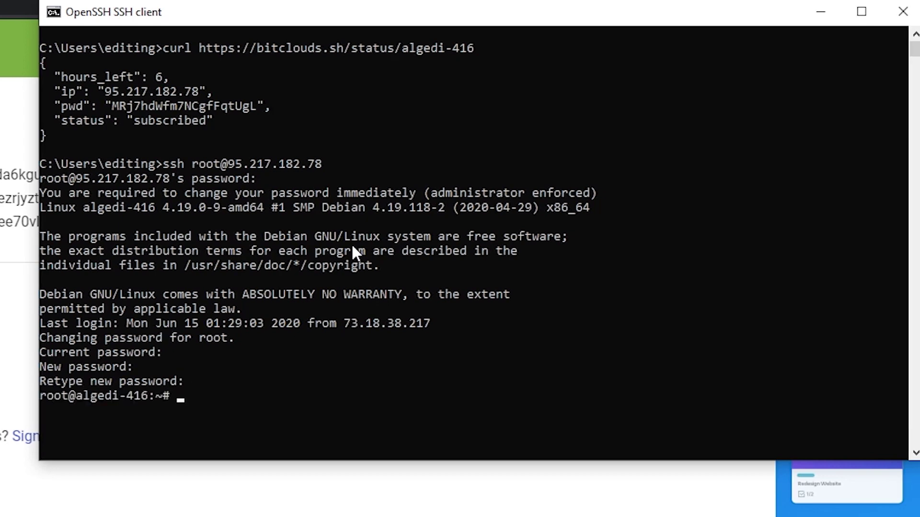
Wipe the login output from the terminal with the clear command
type("clear")
key("Return")
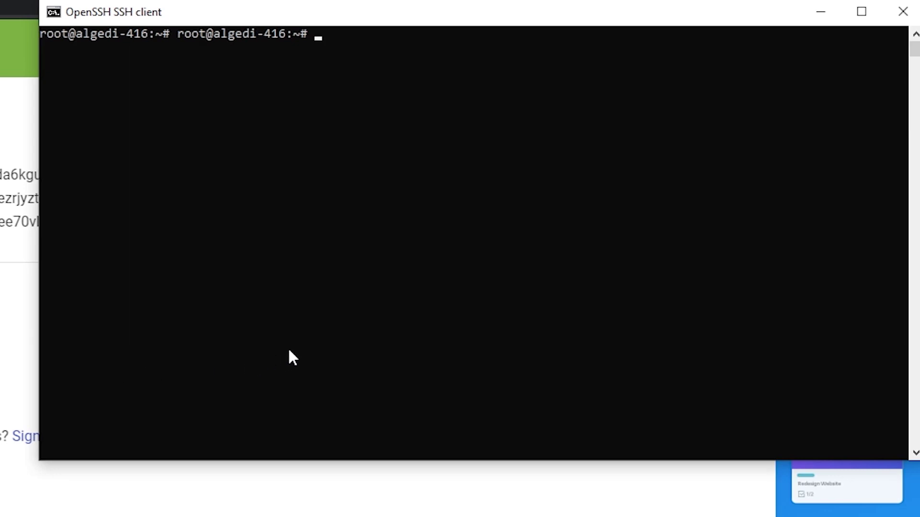
Run apt update -y and apt upgrade -y, upgrading ca-certificates and linux-image-4.19.0-9-amd64
type("apt")
type("update")
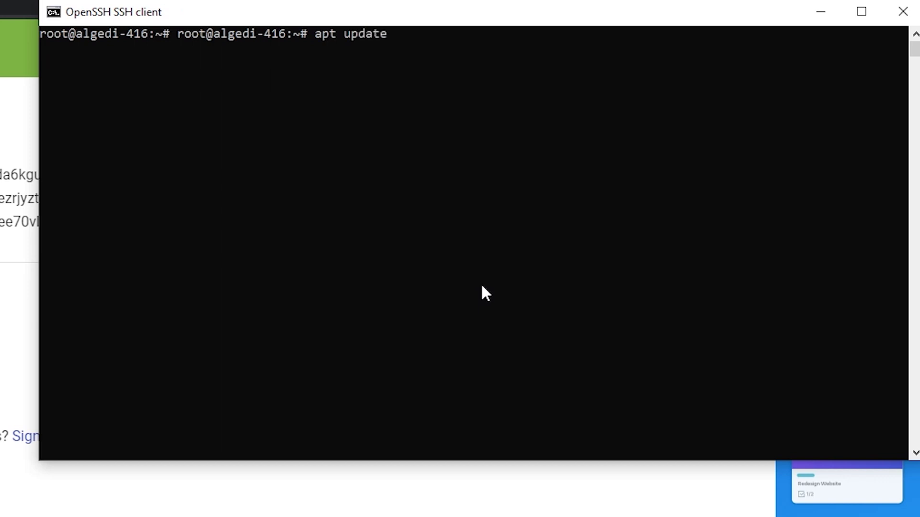
type(" -y")
key("Return")
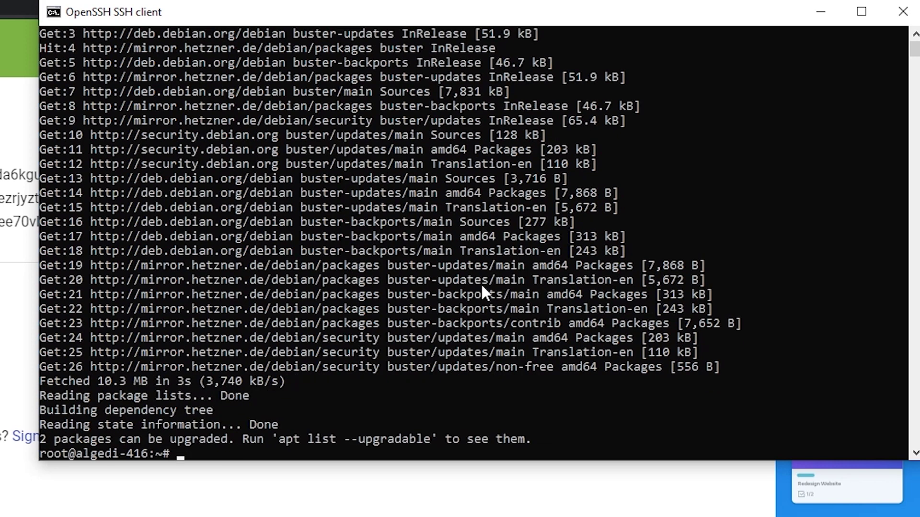
type("apt upgrade -y")
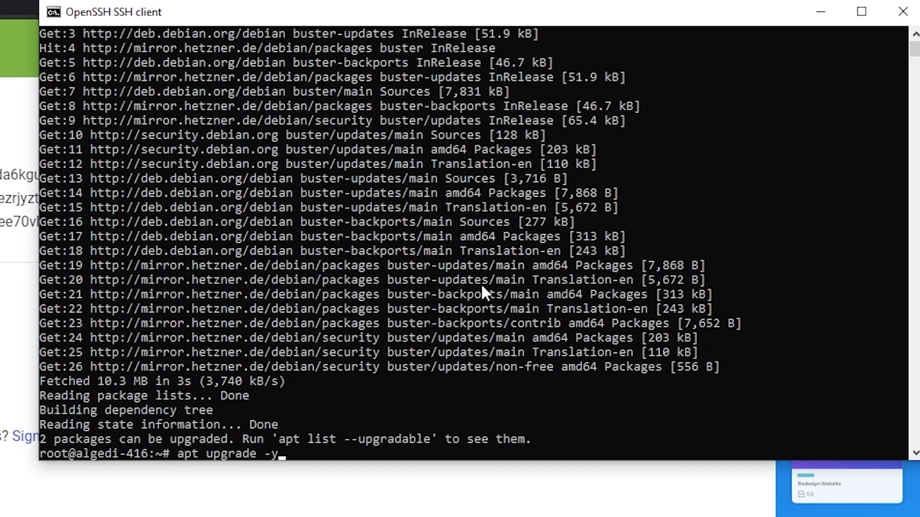
key("Return")
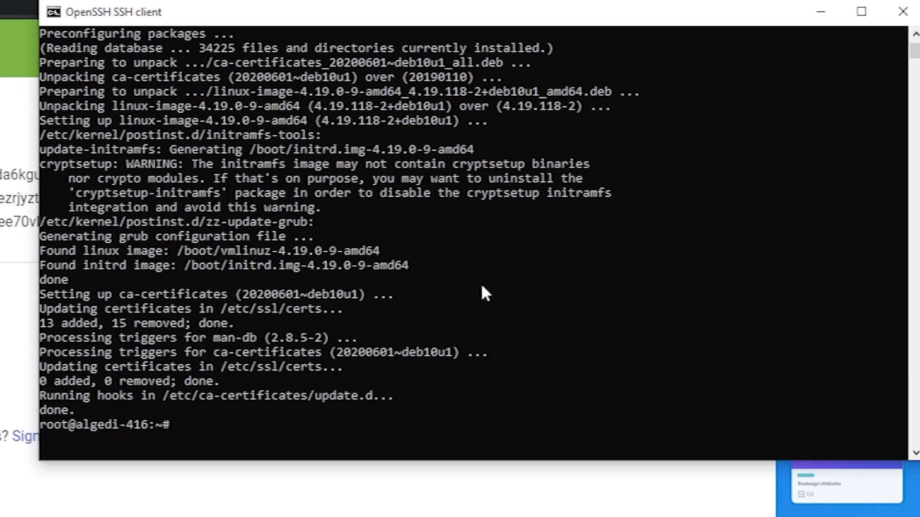
Run apt autoremove -y, which finds nothing to remove, and clear the terminal
type("apt")
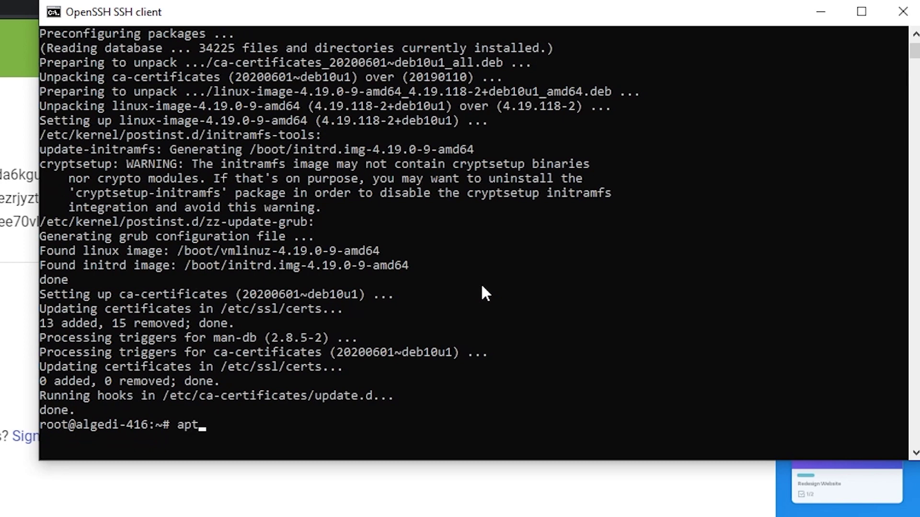
type(" autoremove -y")
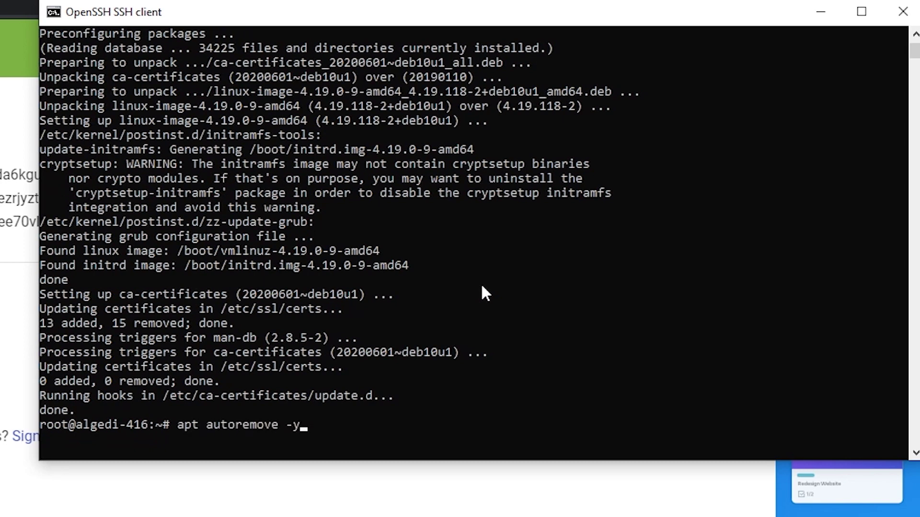
key("Return")
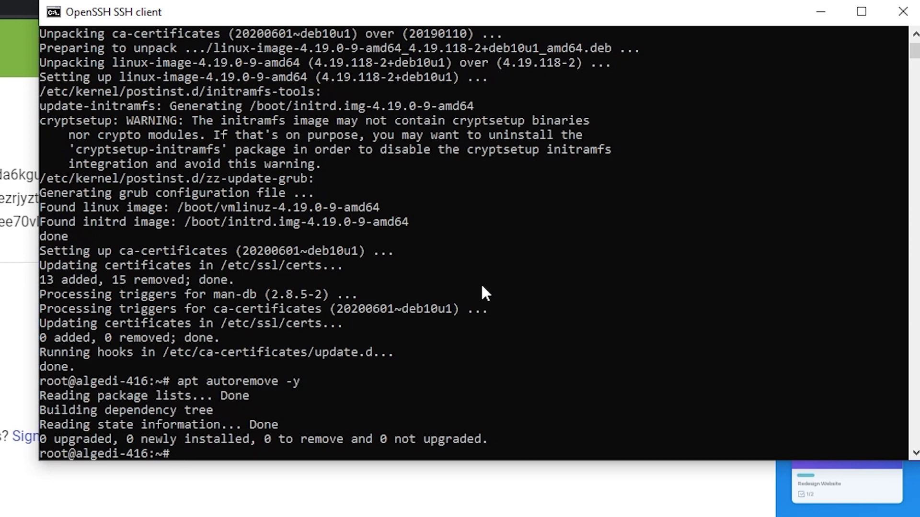
type("clear")
key("Return")
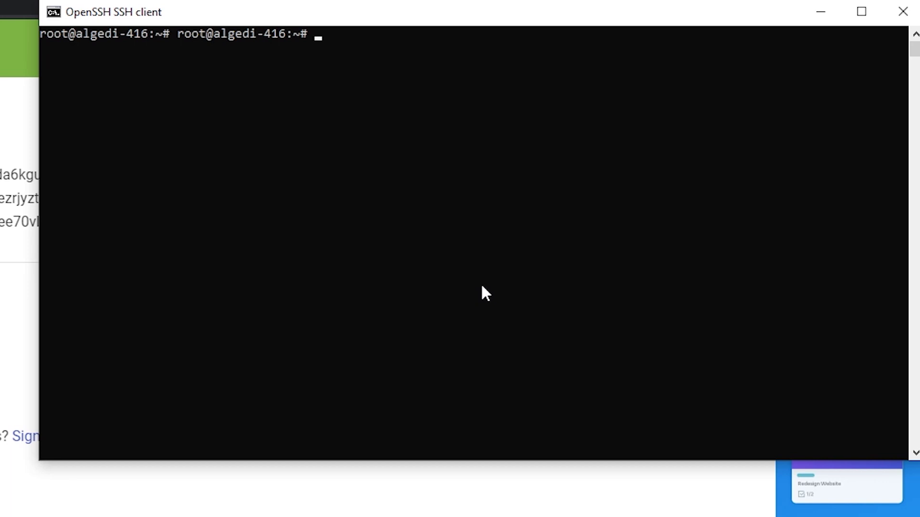
type("apt install xfce4")
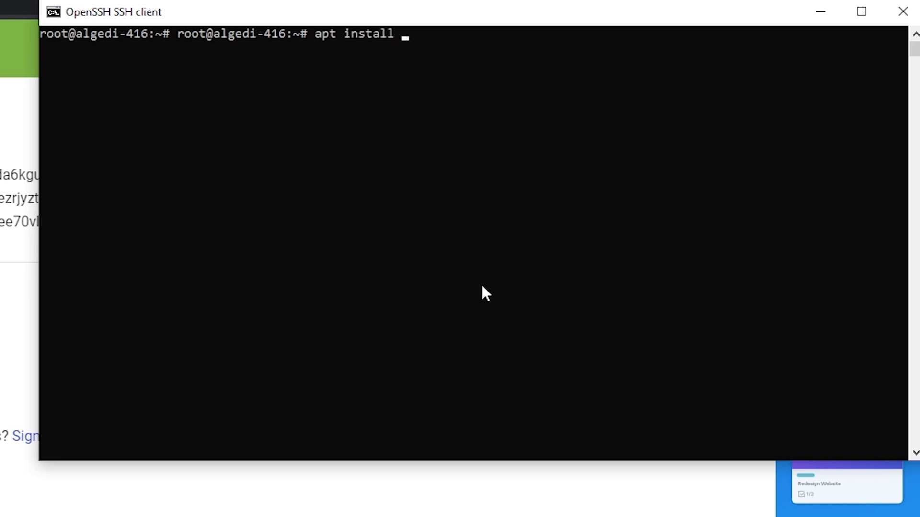
type(" -y")
Install the xfce4 4.12.5 desktop packages with apt install xfce4 -y
key("Return")
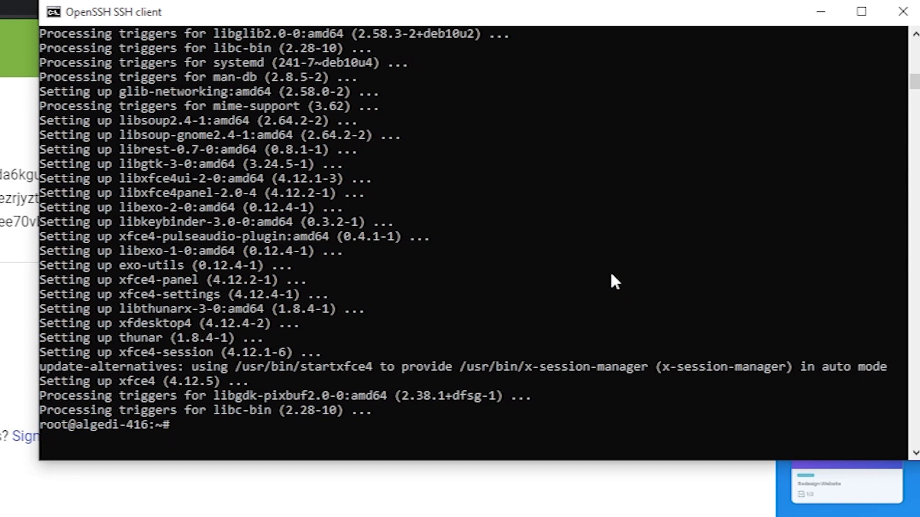
Install tigervnc-standalone-server 1.9.0, answering y to accept the 33 new packages
type("apt install")
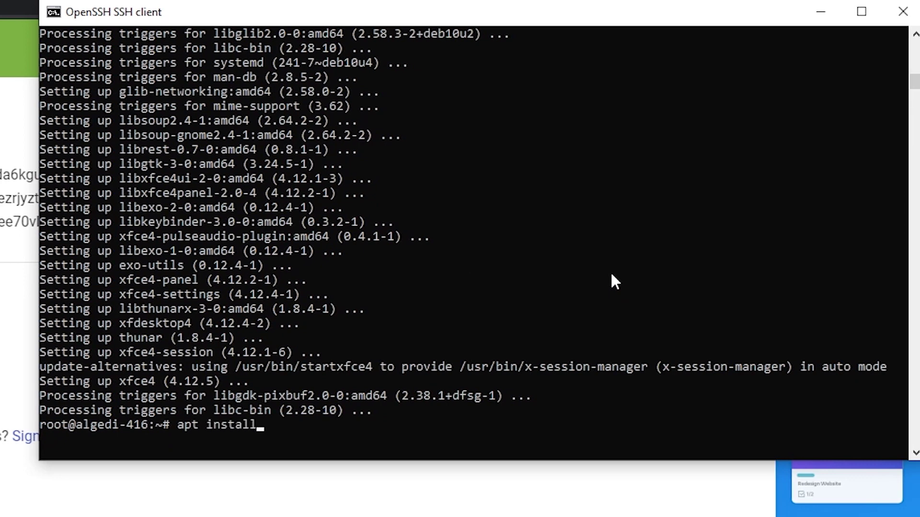
type(" tigervnc")
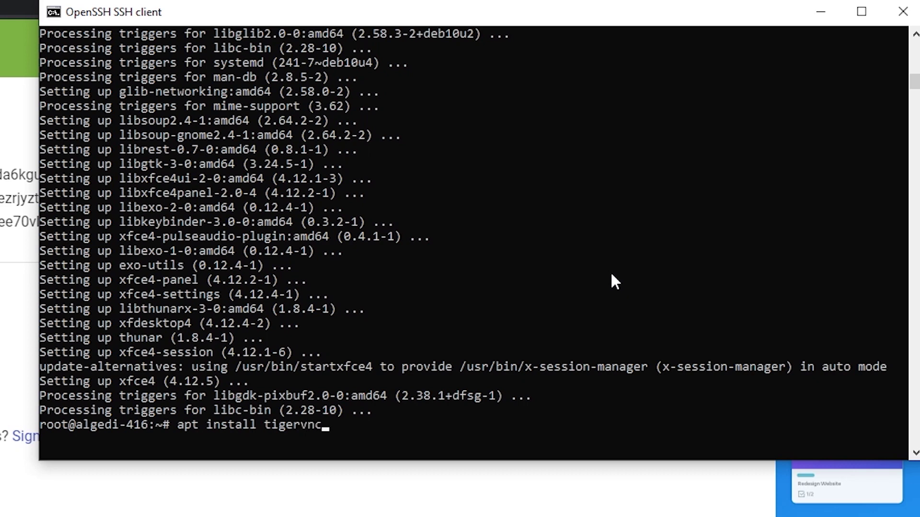
type("-standalone-")
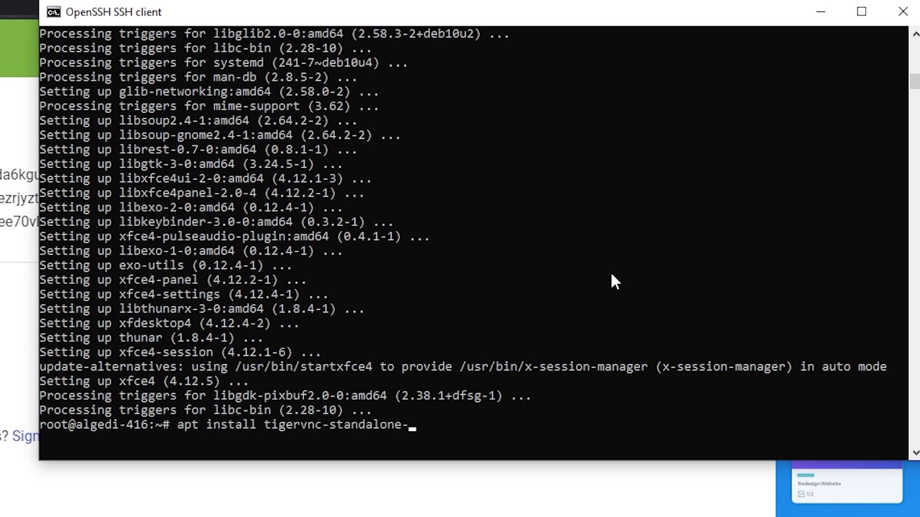
type("server")
key("Return")
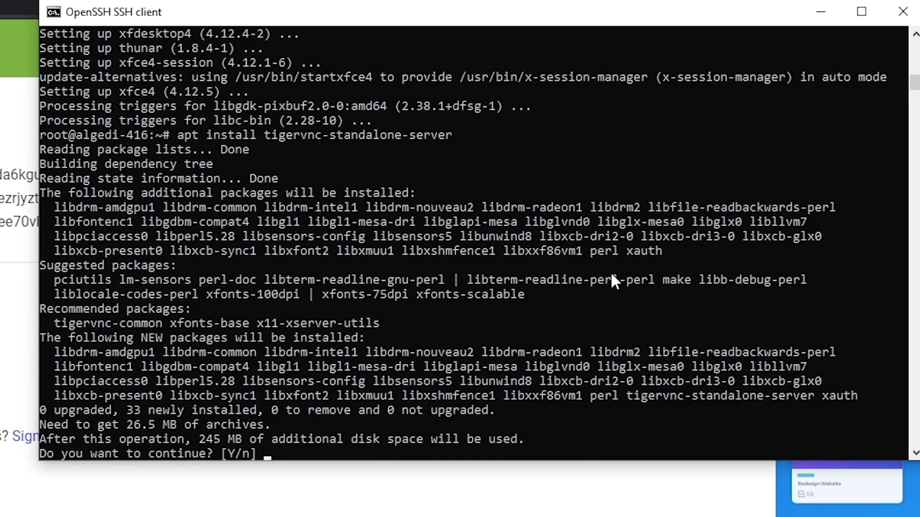
type("y")
key("Return")
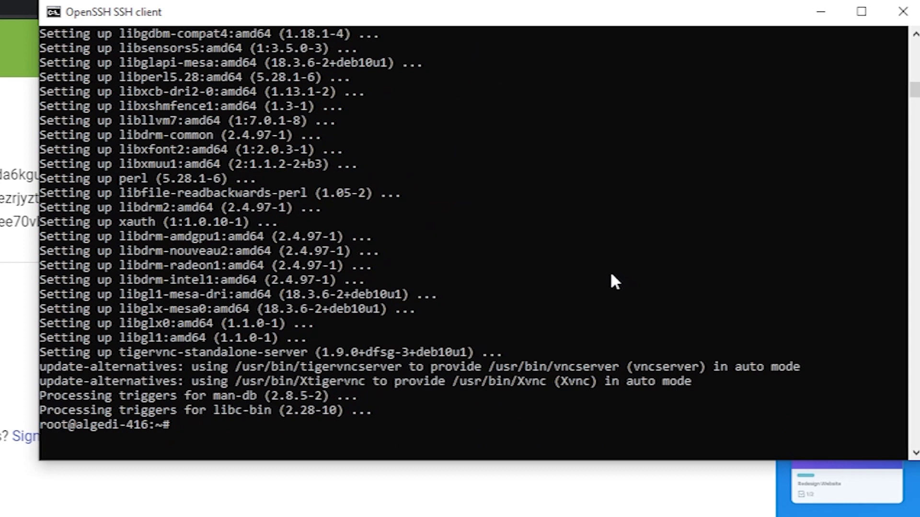
type("apt inst")
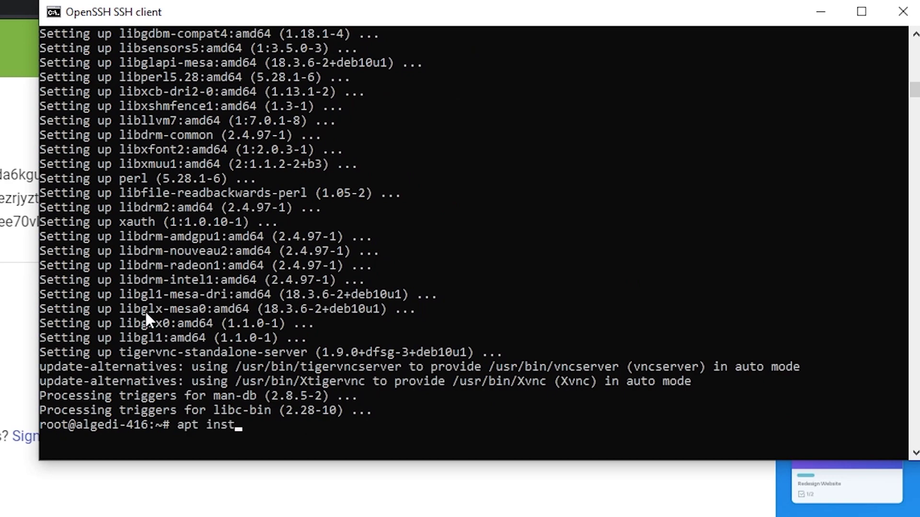
type("all tigervnc-common")
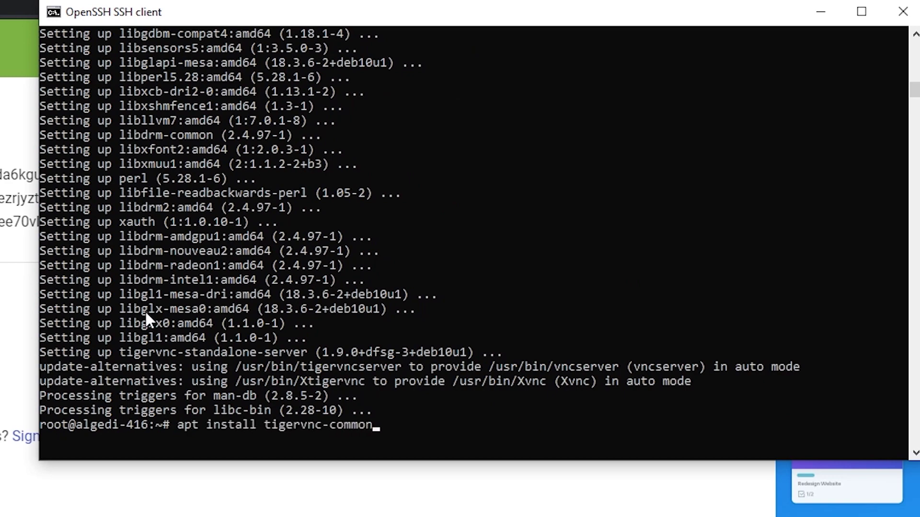
Install tigervnc-common and xterm 344-1, then clear the screen with Ctrl+L
key("Return")
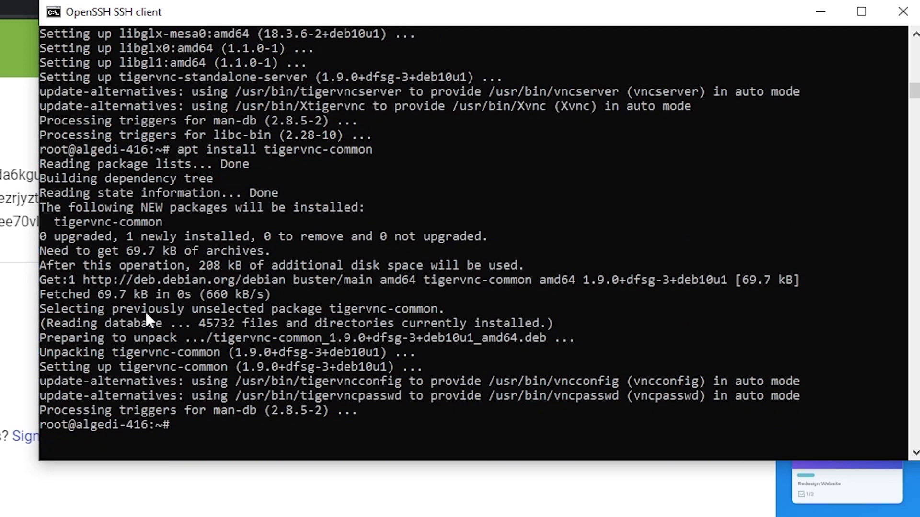
type("apt install")
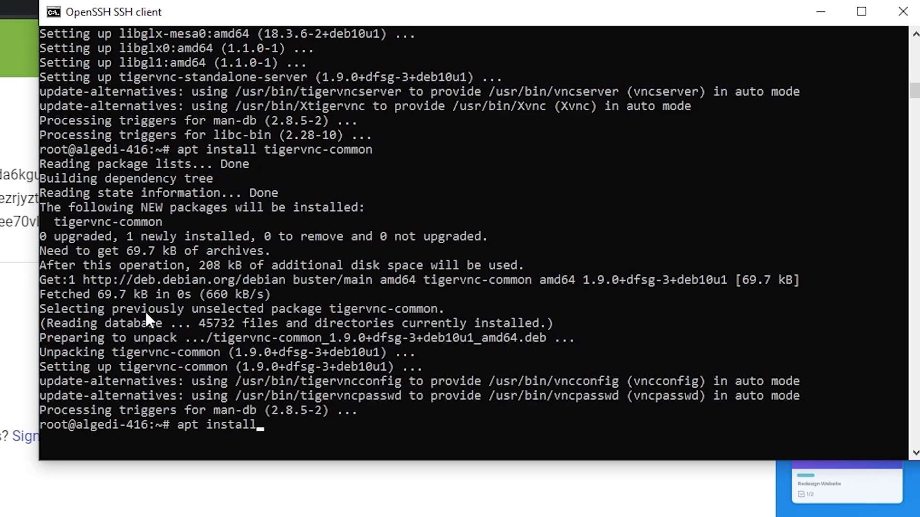
type(" xterm -y")
key("Return")
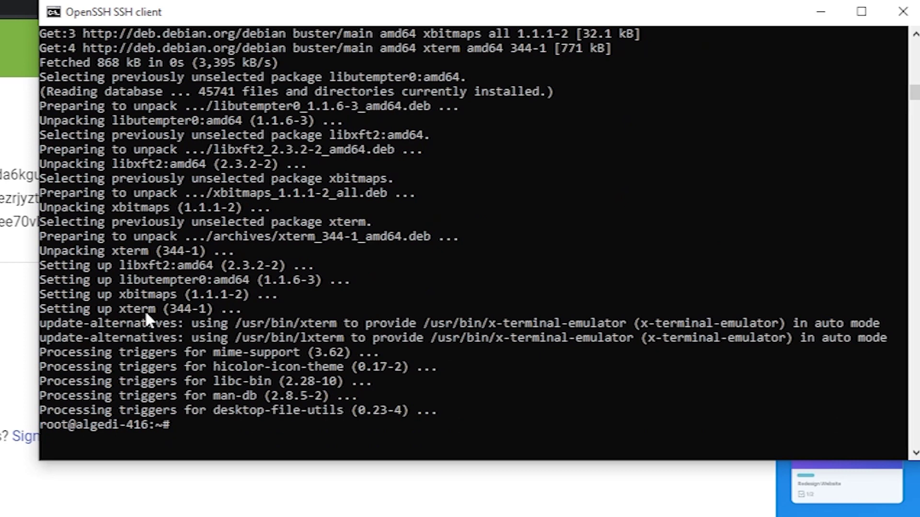
key("ctrl+l")
type("echo '$localhost = ")
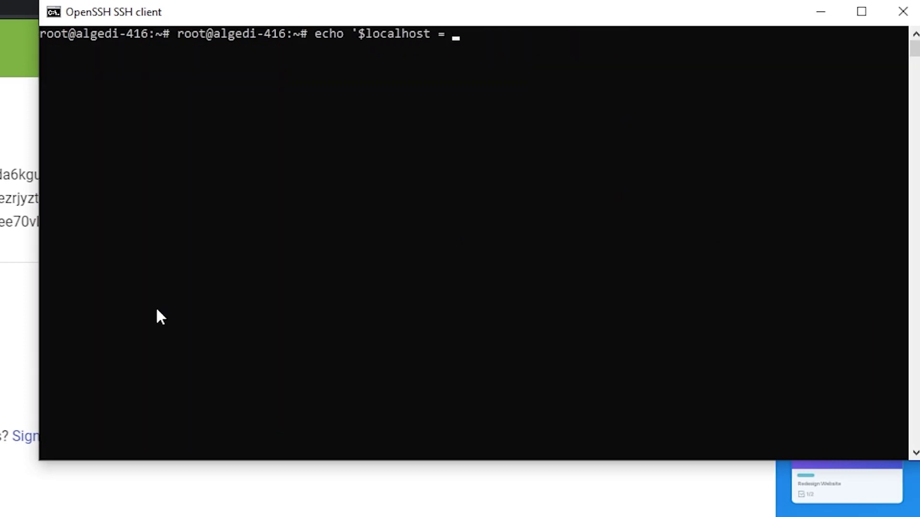
type("\"no\"' >> /etc/vnc.conf")
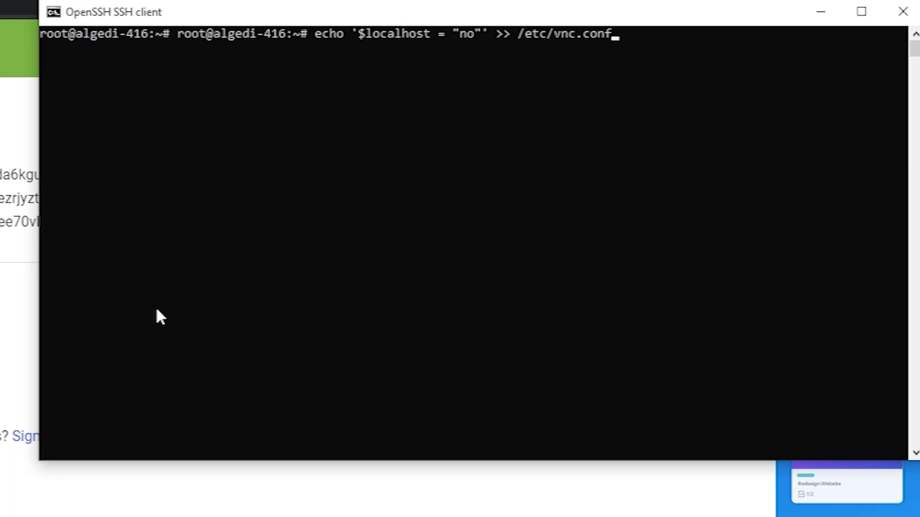
Append $localhost = "no" to /etc/vnc.conf using echo
key("Return")
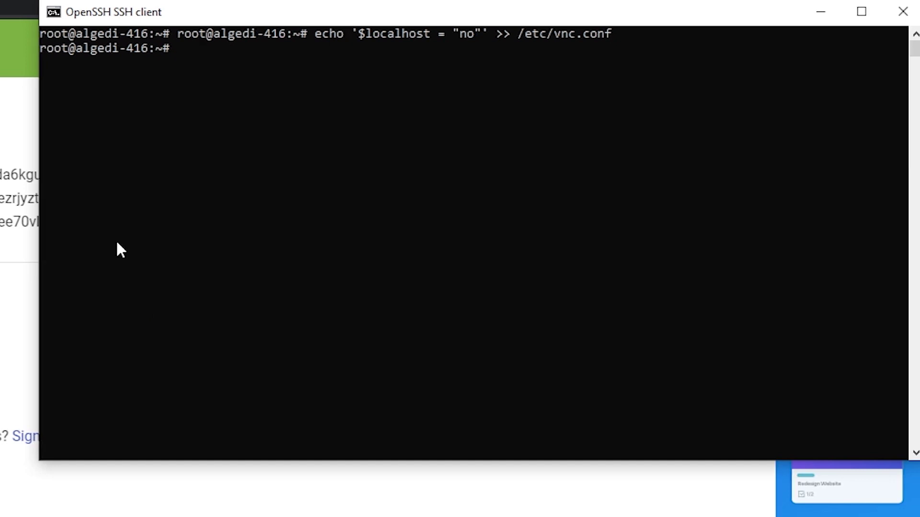
type("shutdown -r now")
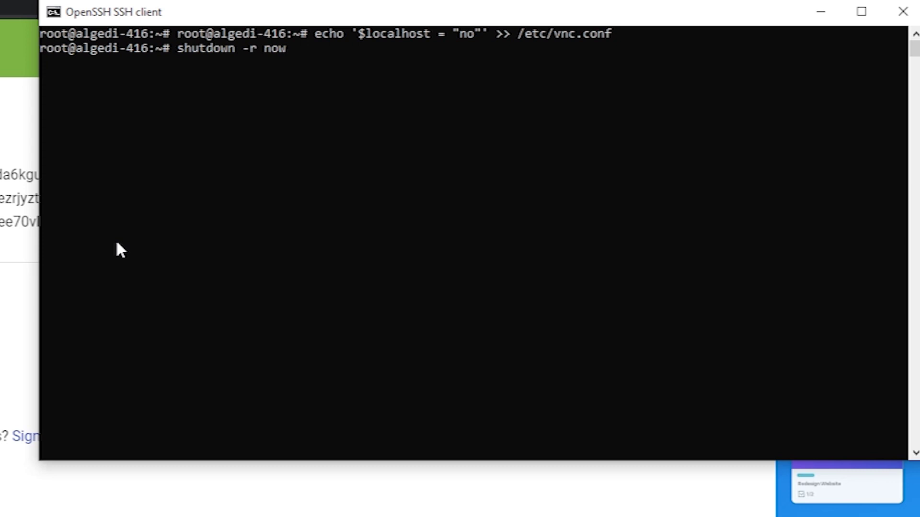
Reboot the server with shutdown -r now, ending the SSH session
key("Return")
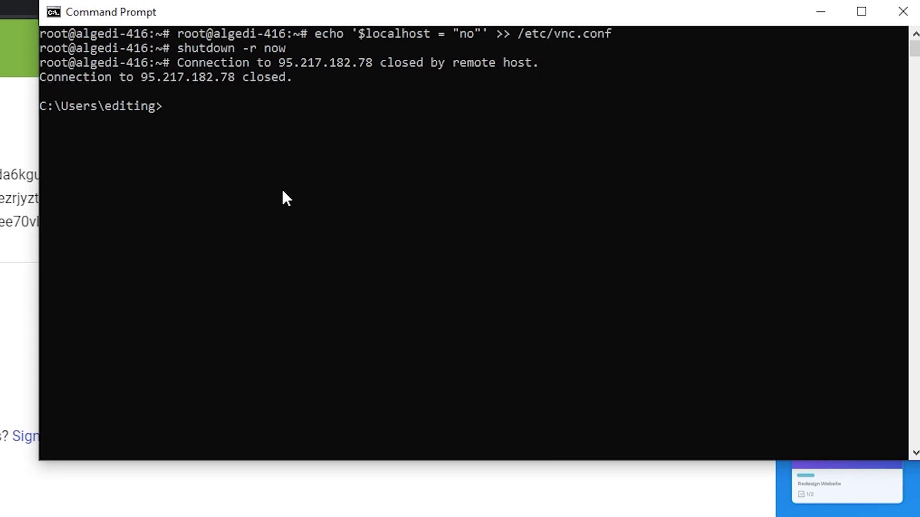
type("ssh root@")
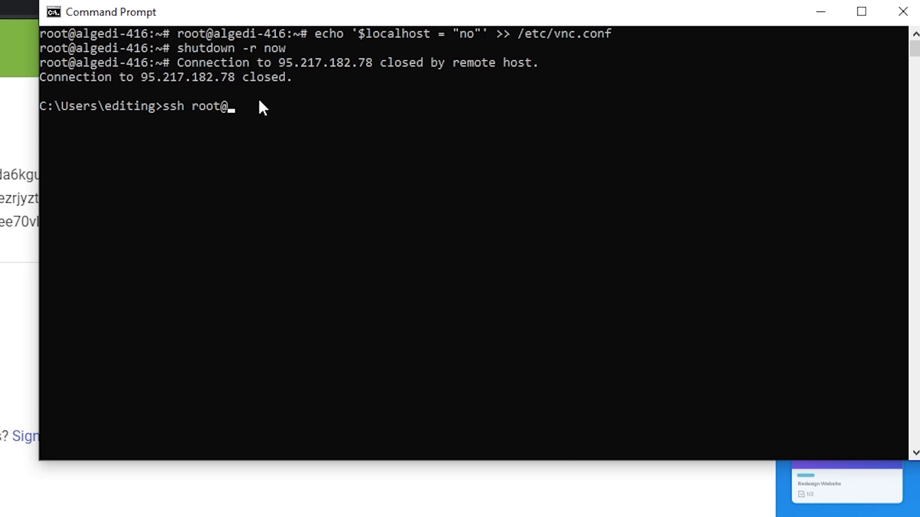
type("95.217.182.7")
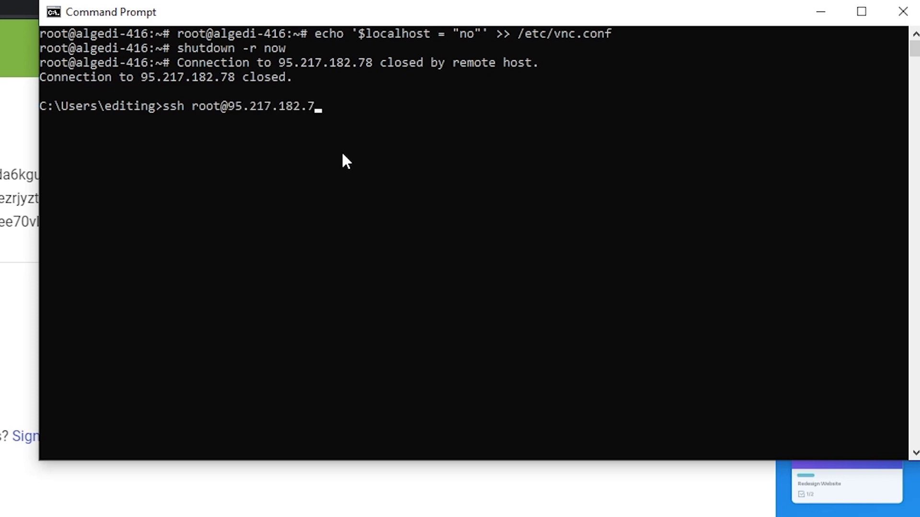
type("8")
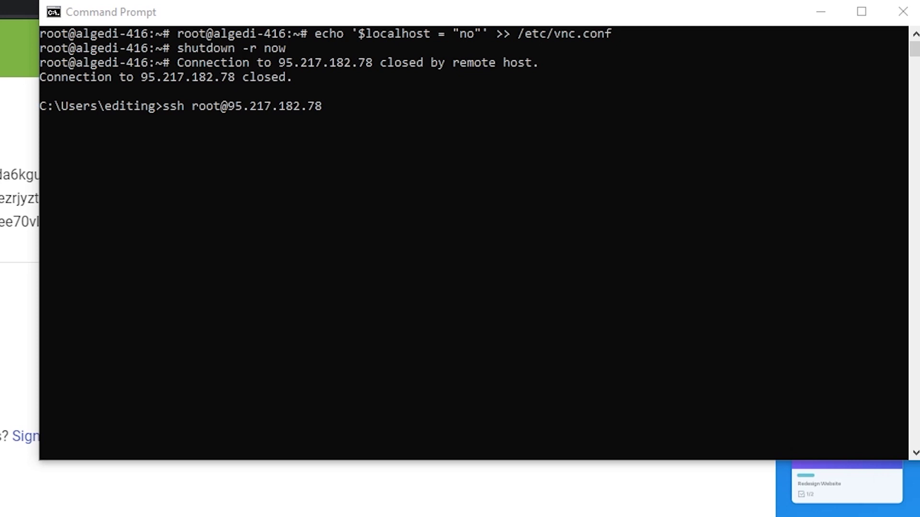
key("Return")
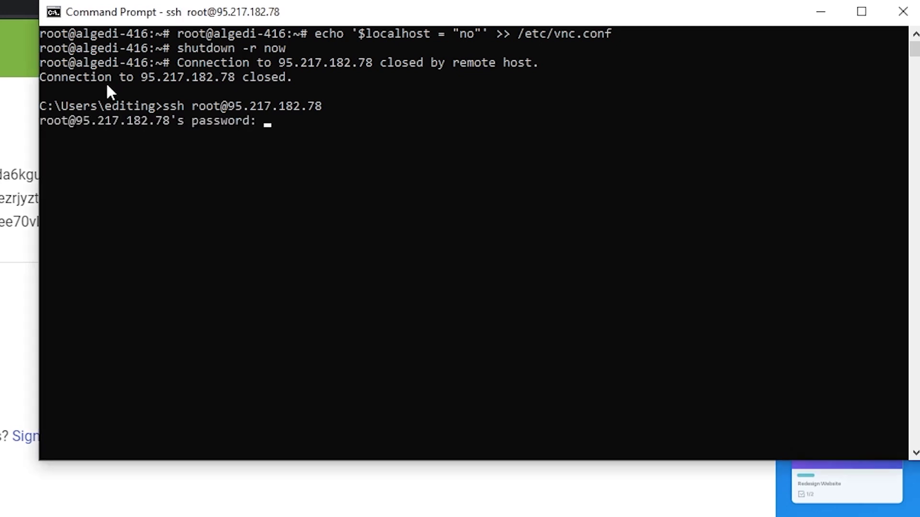
key("Return")
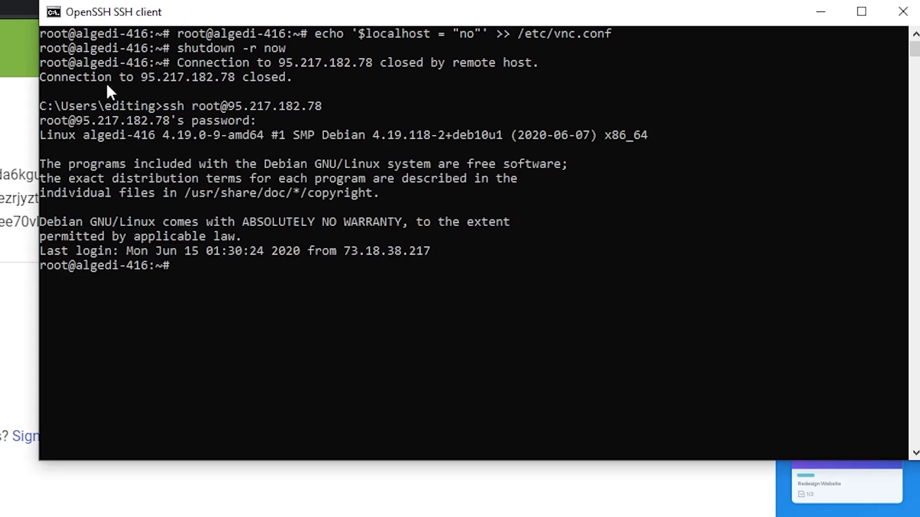
Start vncserver with an access password and no view-only password, then confirm display :1 with vncserver -list
type("vncserver")
key("Return")
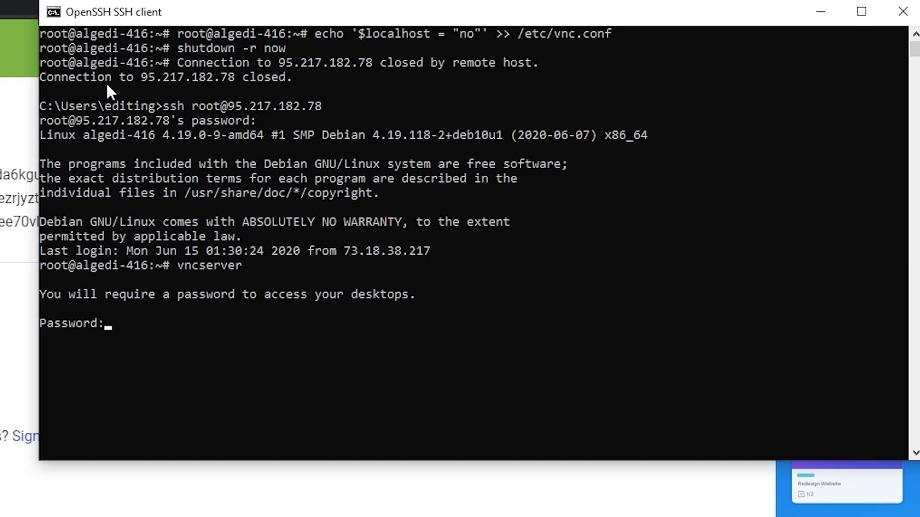
key("Return")
key("Return")
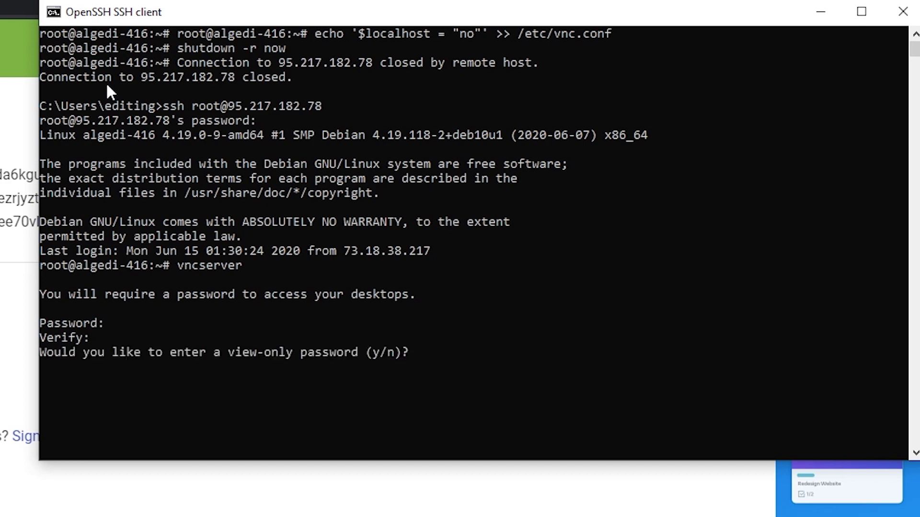
type("n")
key("Return")
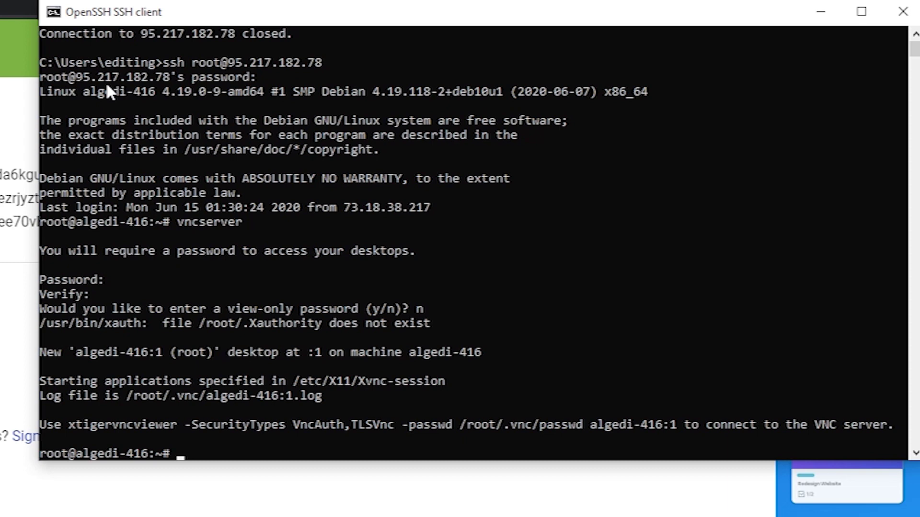
type("vncs")
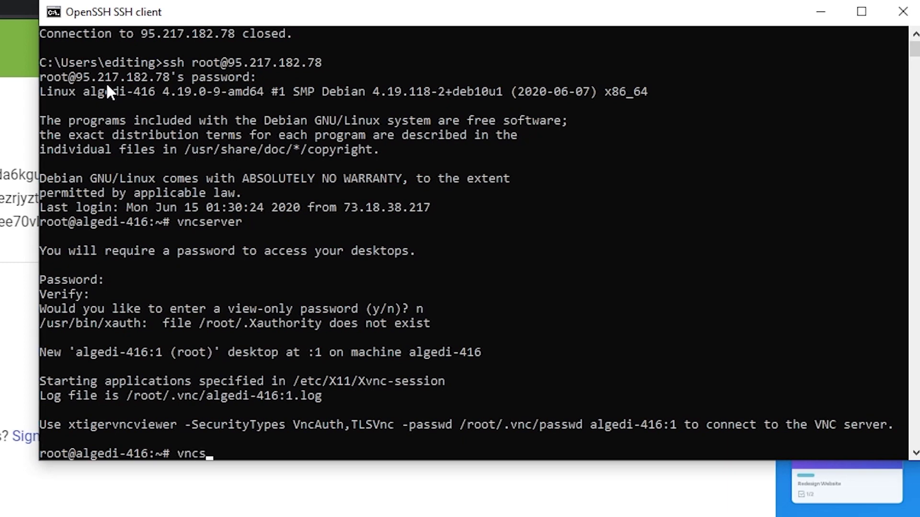
type("erver -list")
key("Return")
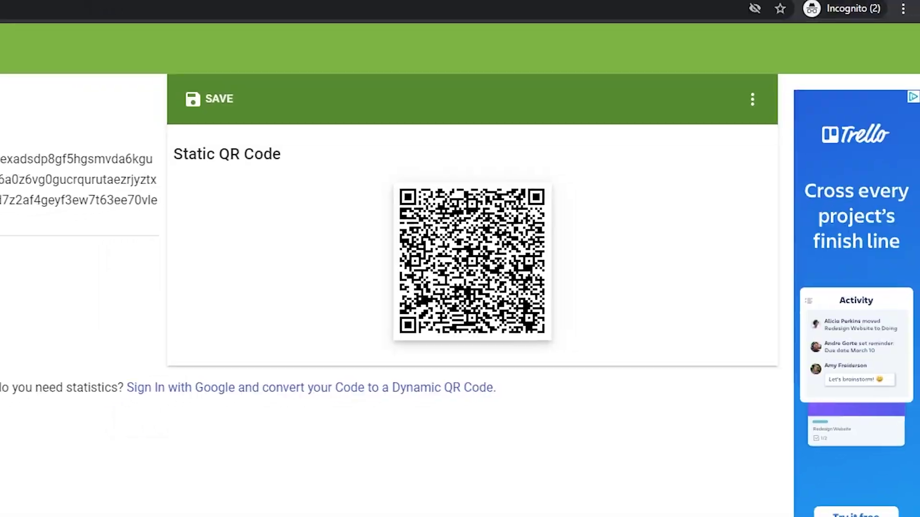
Load the TigerVNC website in a new private browsing tab
key("ctrl+t")
type("tigervnc.org")
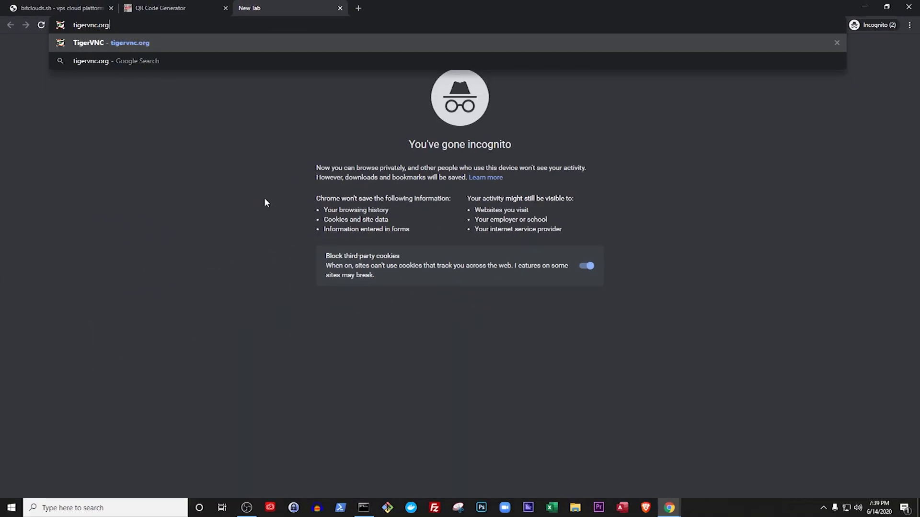
key("Return")
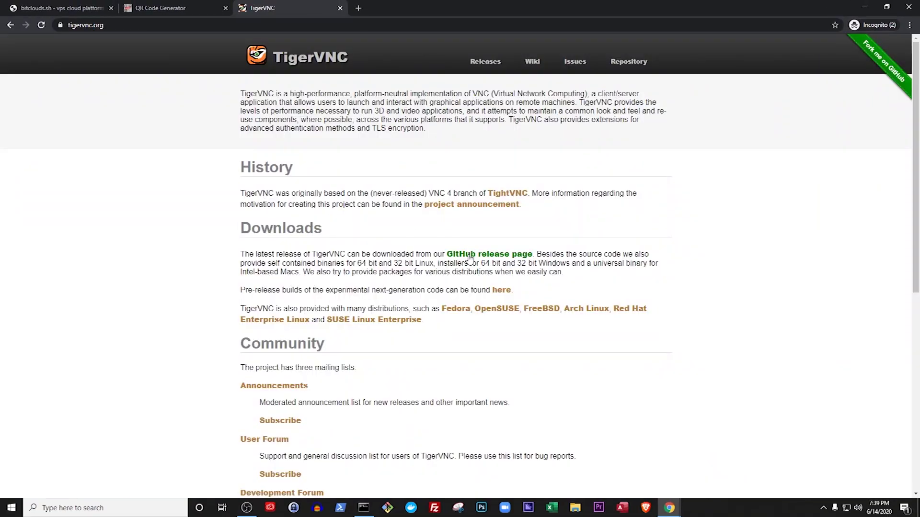
Follow the GitHub release page to the 1.10.1 Bintray binaries and download vncviewer64-1.10.1.exe
left_click(472, 255)
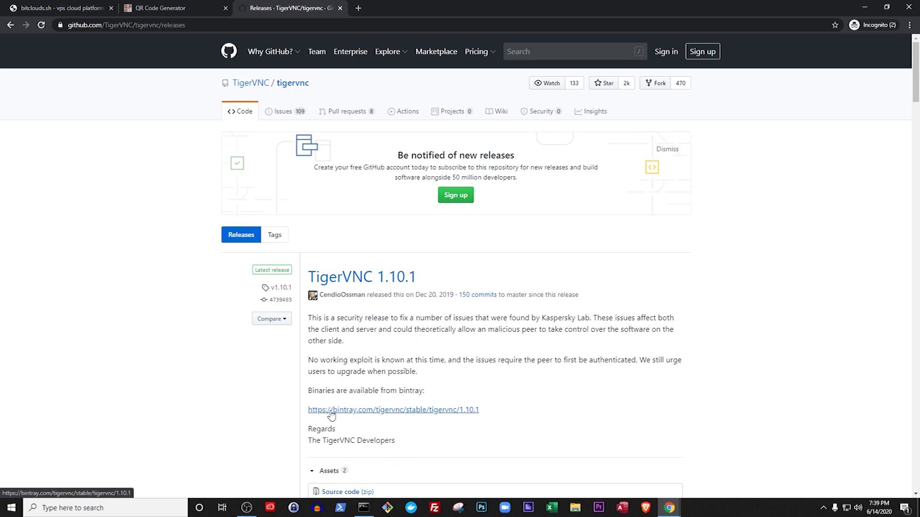
left_click(417, 411)
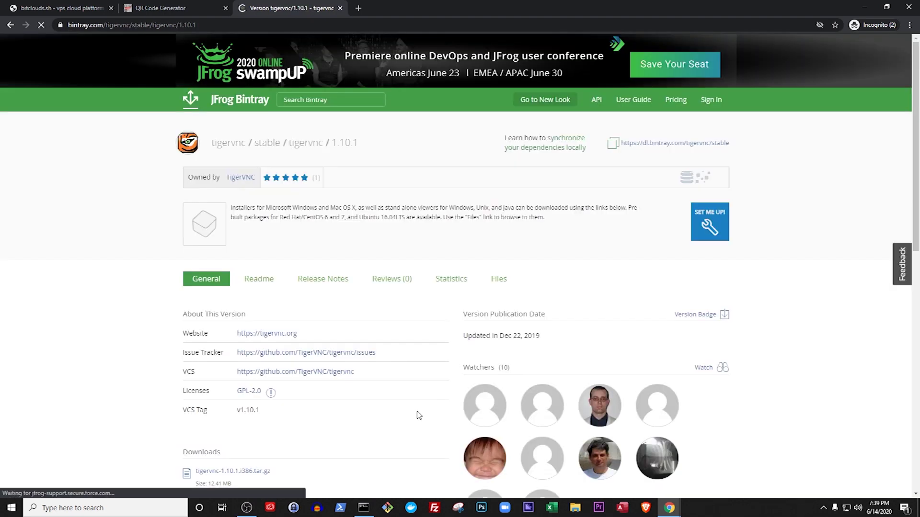
scroll(200, 324, "down", 4)
scroll(201, 325, "down", 5)
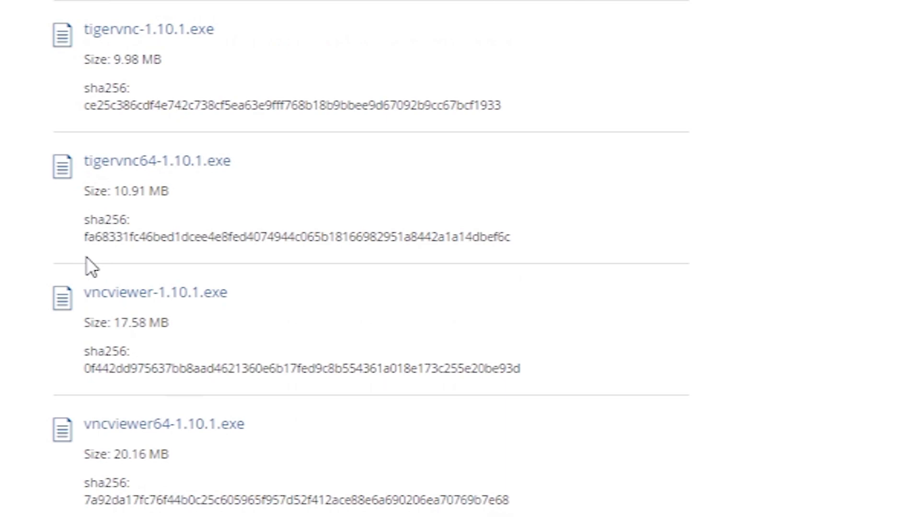
left_click(172, 428)
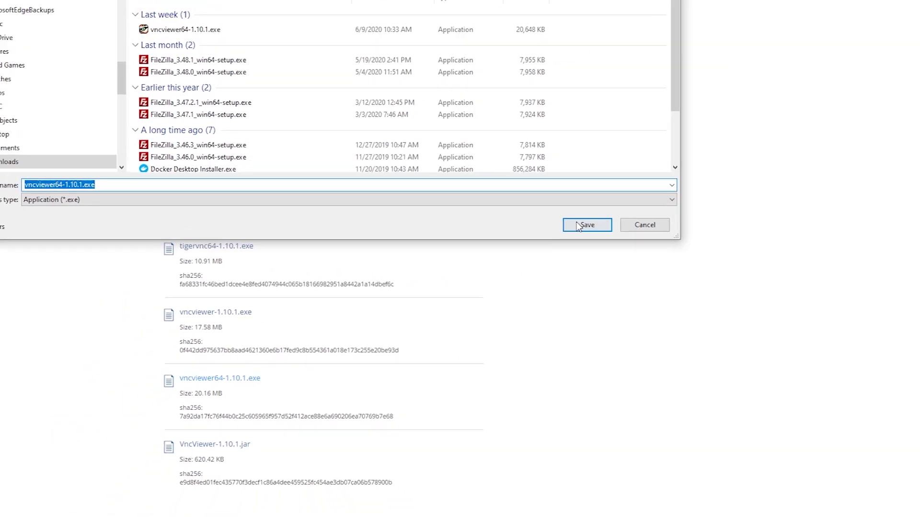
Save and launch the downloaded 64-bit VNC viewer, then bring the SSH terminal back to the front
left_click(587, 223)
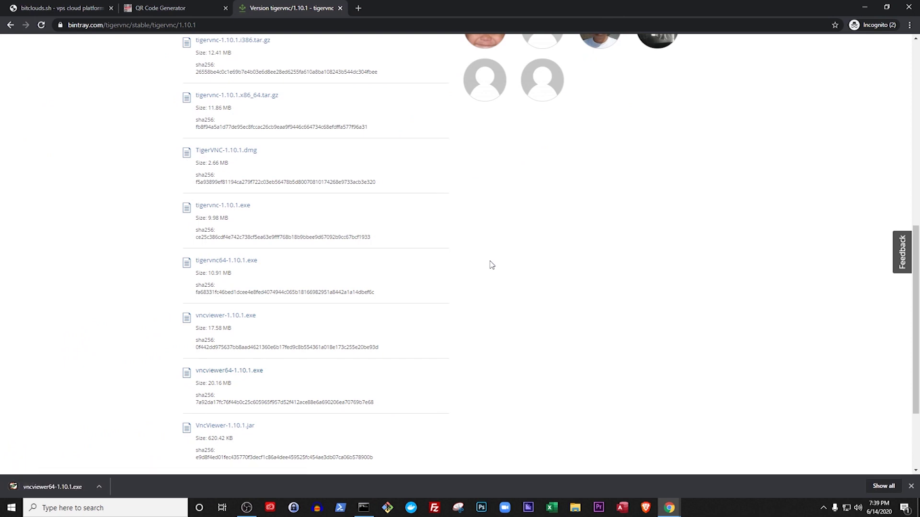
left_click(64, 485)
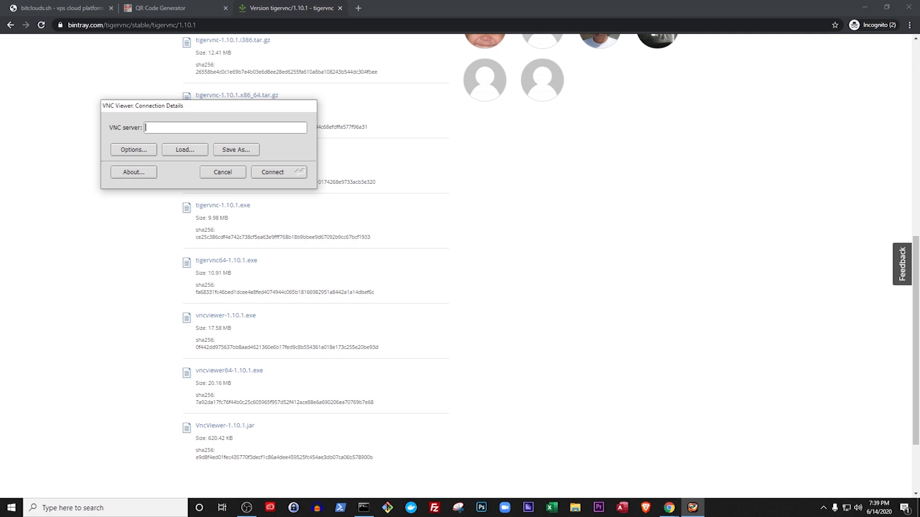
left_click(364, 508)
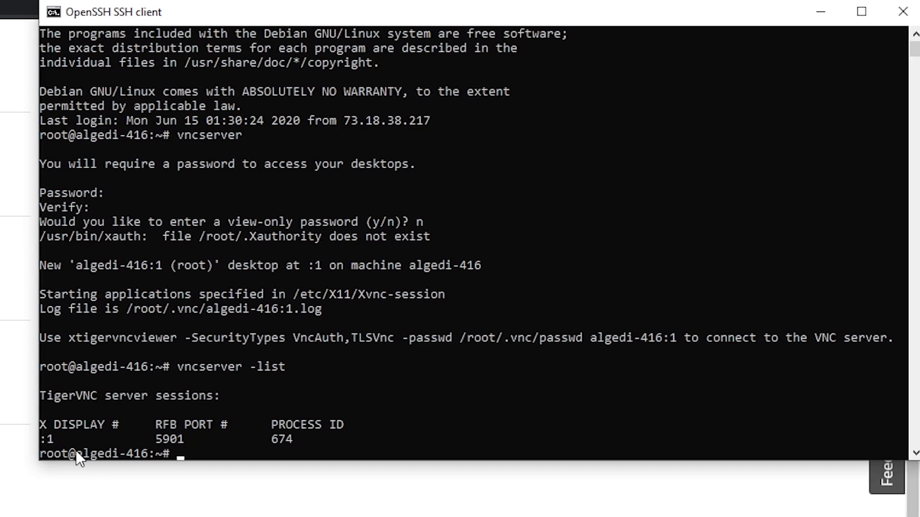
type("curl https://al")
key("BackSpace")
key("BackSpace")
type("bitclouds.sh/status/alge")
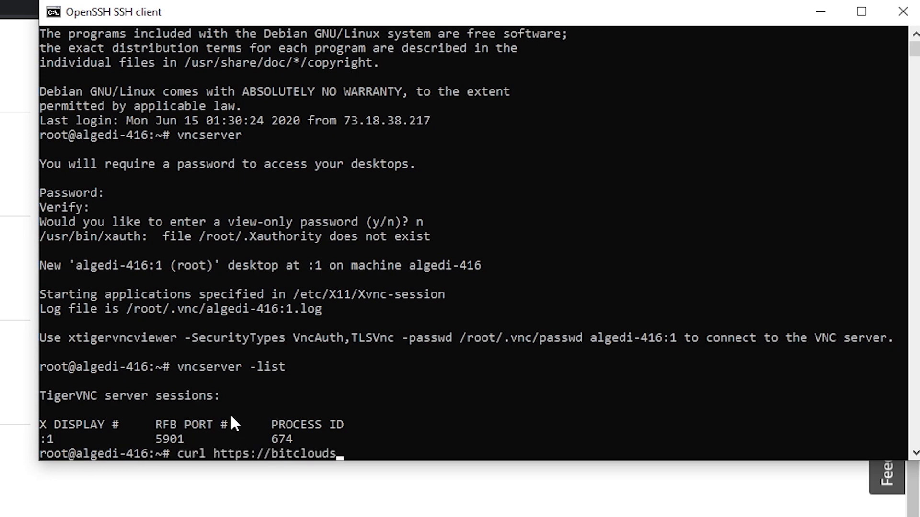
type("di-416")
key("Return")
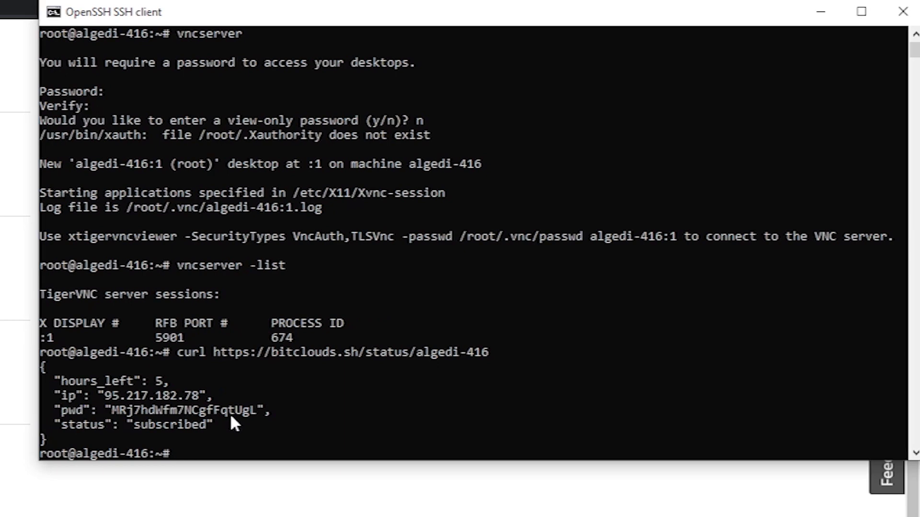
Copy the server's IP address 95.217.182.78 from the output into the viewer's server field
left_click_drag(105, 396, 164, 393)
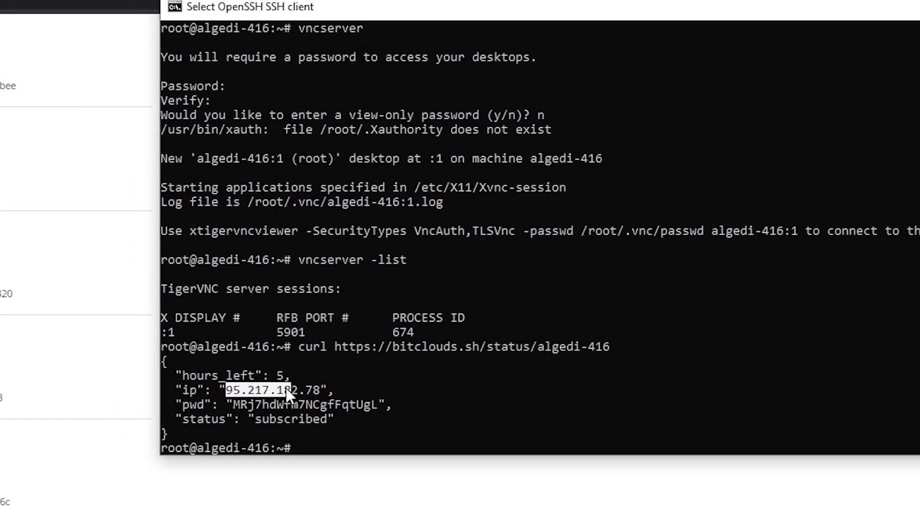
left_click_drag(286, 389, 321, 391)
key("ctrl+c")
left_click(0, 187)
Connect the viewer to 95.217.182.78:5901 and enter the VNC access password
key("ctrl+v")
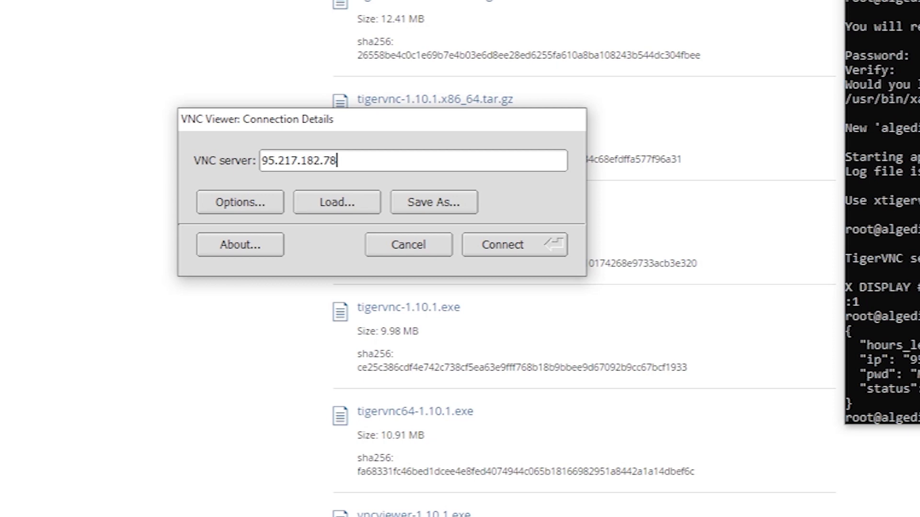
type(":")
type("590")
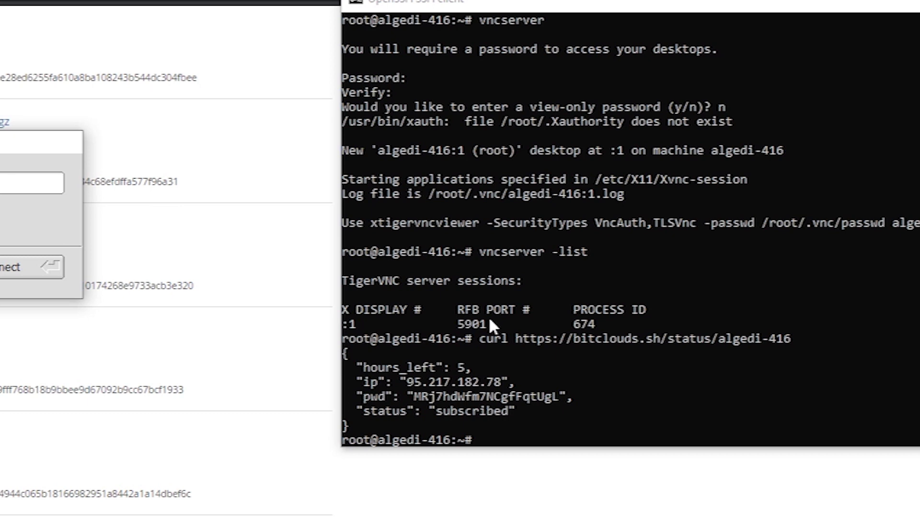
type("17.182.78:5901")
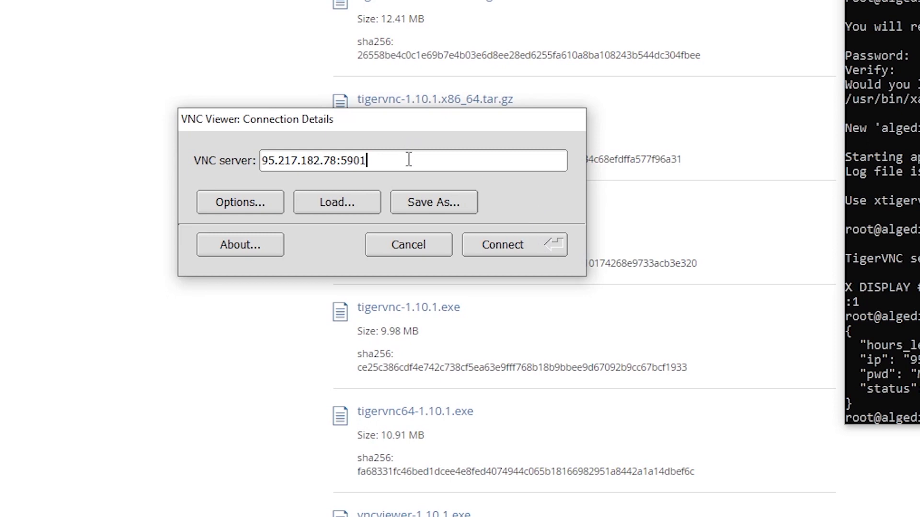
left_click(515, 243)
type("p")
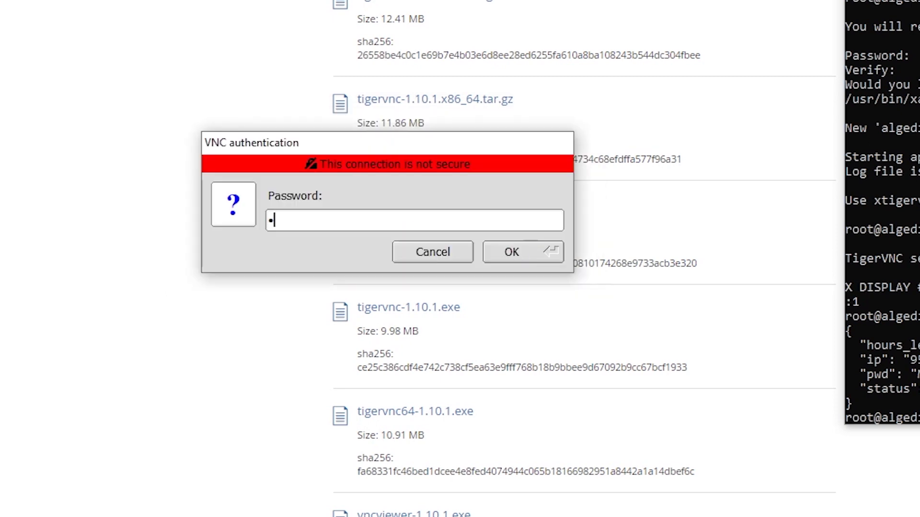
type("assword12")
key("Return")
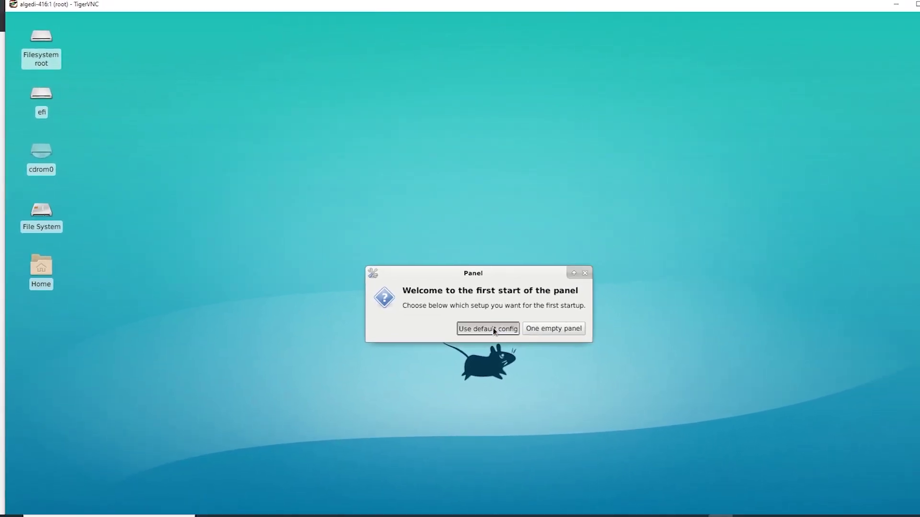
Accept the default Xfce panel configuration, then switch to Chrome's bitclouds.sh tab
left_click(494, 330)
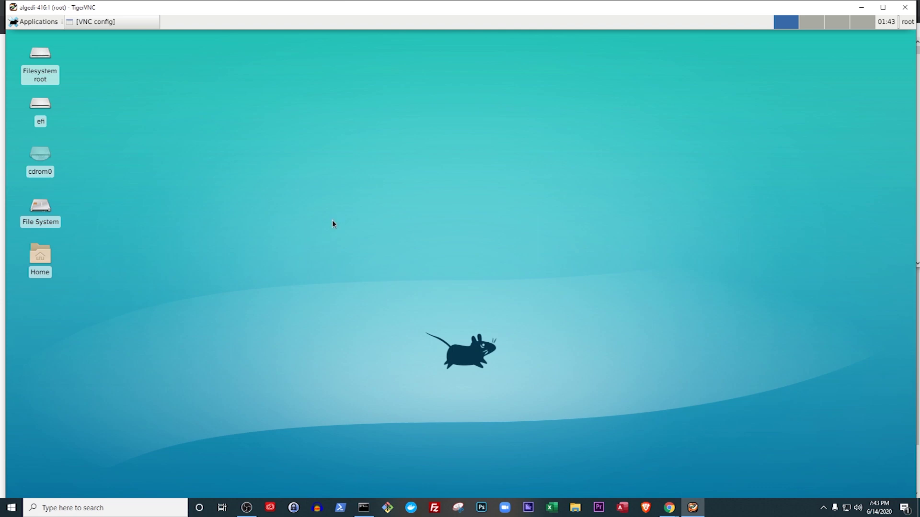
left_click(669, 507)
left_click(632, 477)
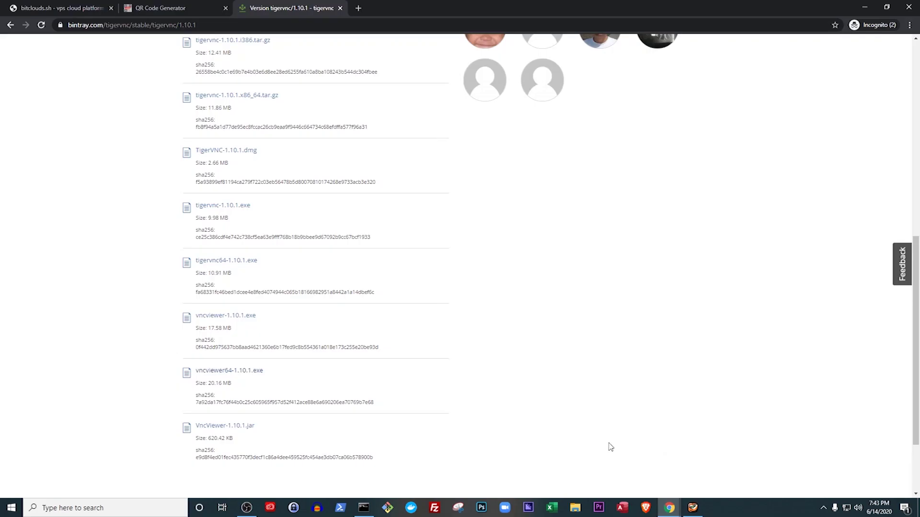
left_click(55, 9)
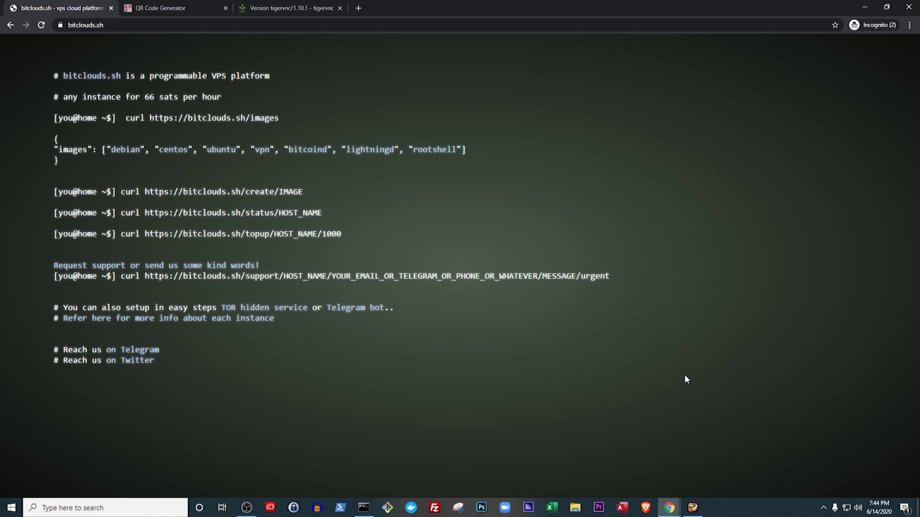